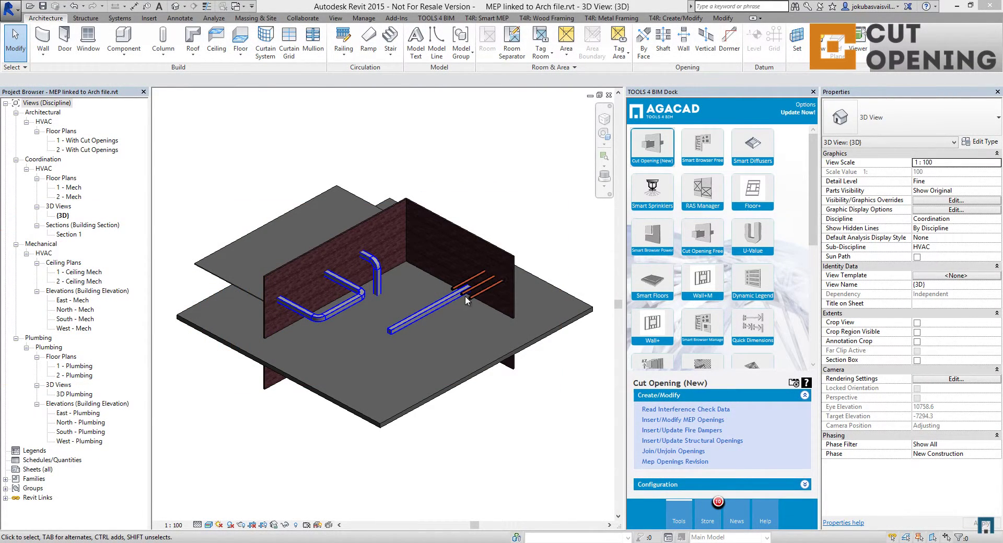
# Select the linked MEP model and orbit the view to inspect it, then deselect it.
pyautogui.click(431, 311)
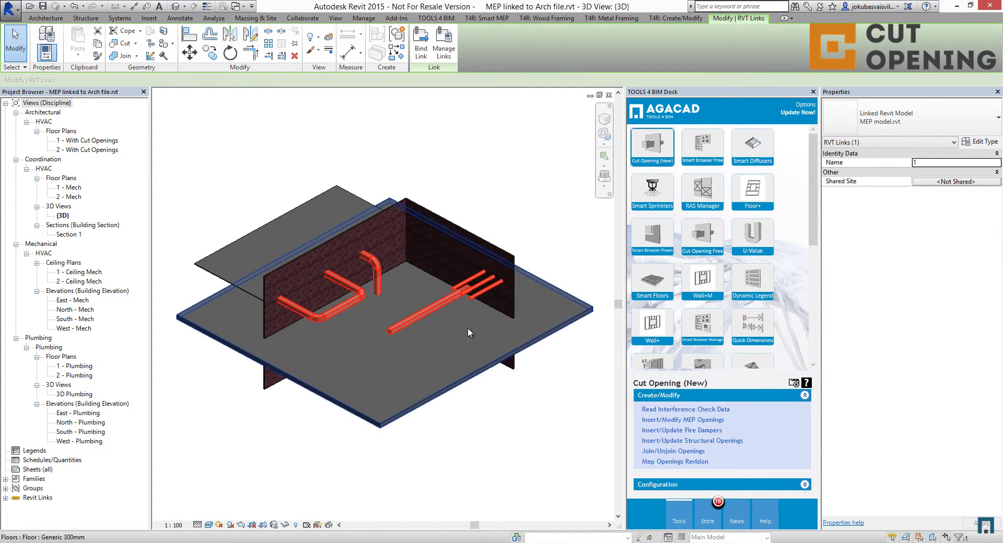
pyautogui.keyDown('shift'); pyautogui.moveTo(472, 342); pyautogui.dragTo(491, 325, button='middle'); pyautogui.keyUp('shift')
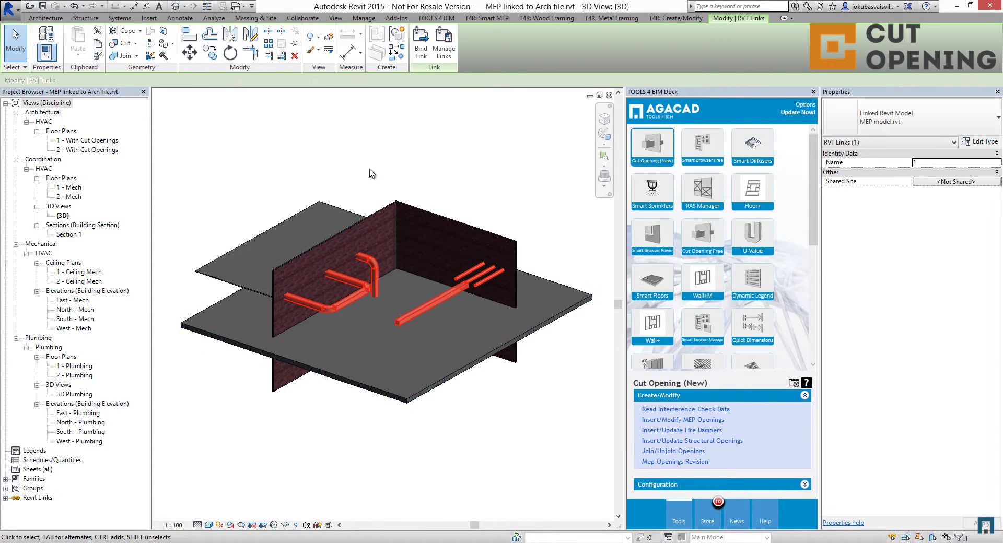
pyautogui.click(286, 166)
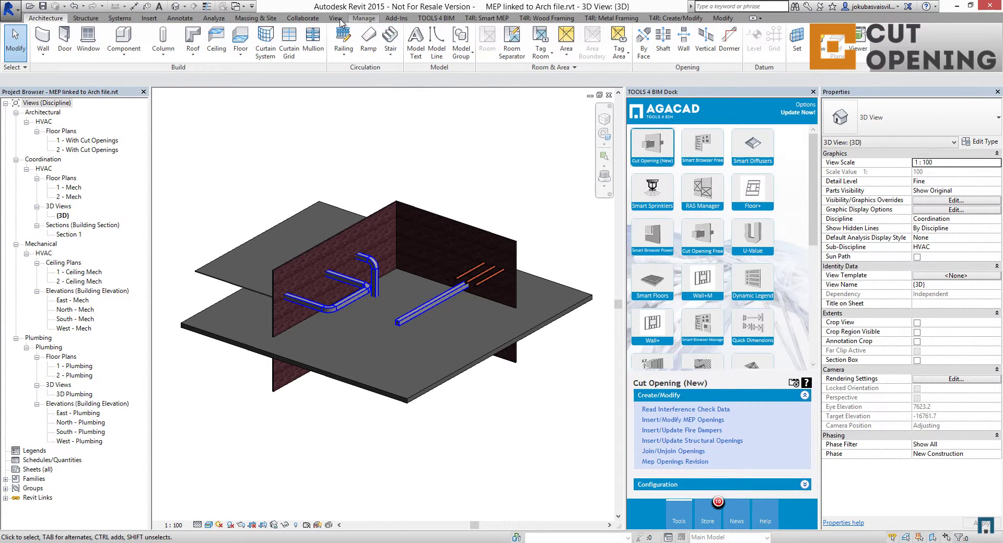
# Start a new interference check with the project's Ceilings, Floors and Walls ticked.
pyautogui.click(302, 19)
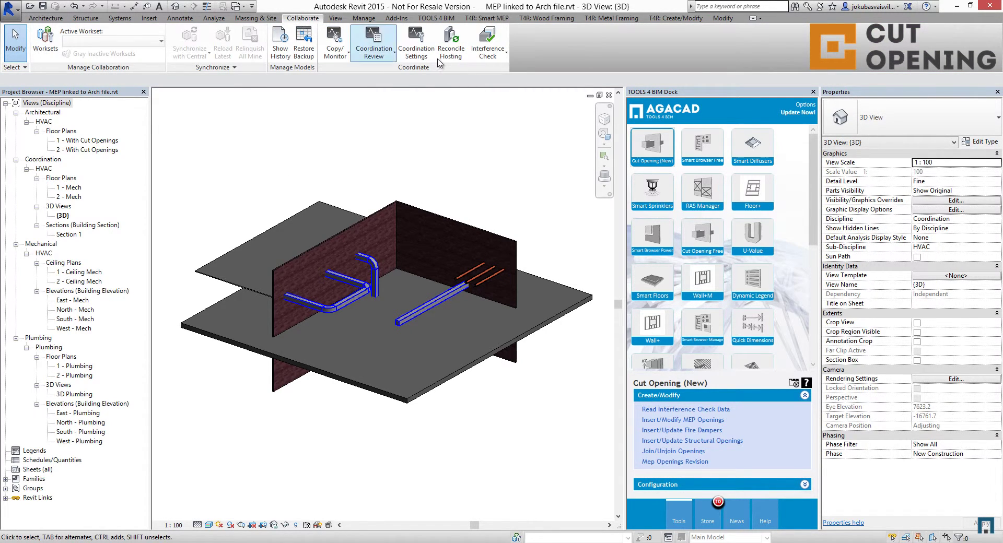
pyautogui.click(490, 56)
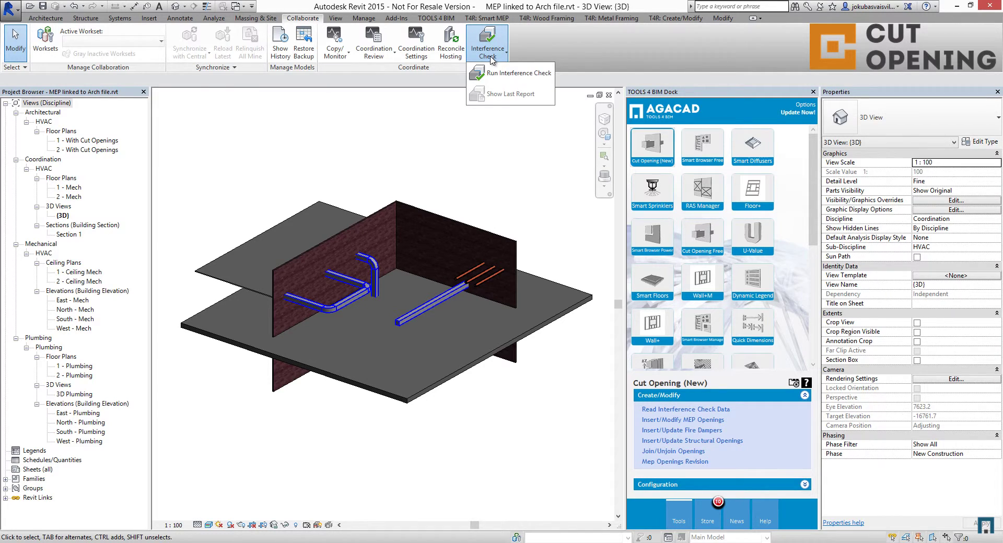
pyautogui.click(496, 73)
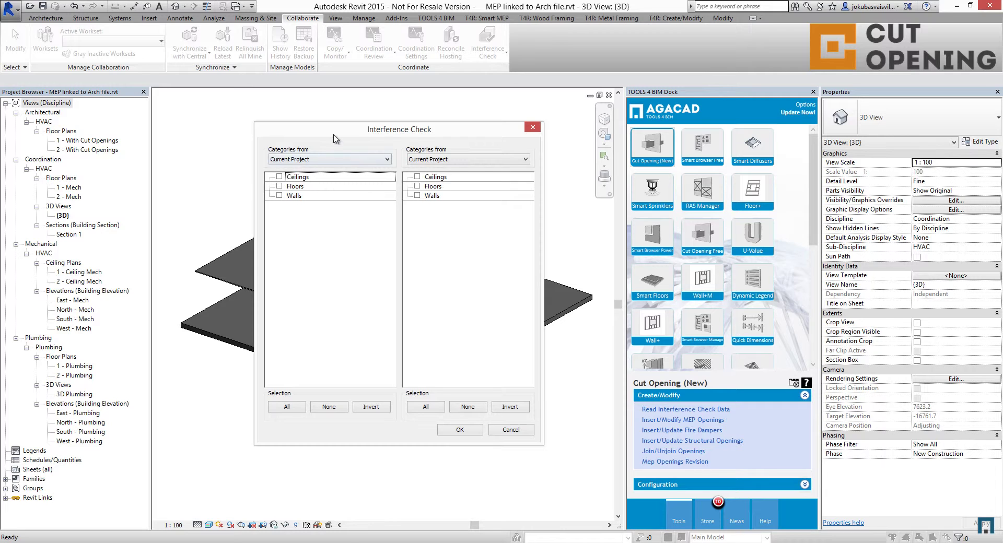
pyautogui.moveTo(336, 139); pyautogui.dragTo(505, 158)
pyautogui.click(446, 200)
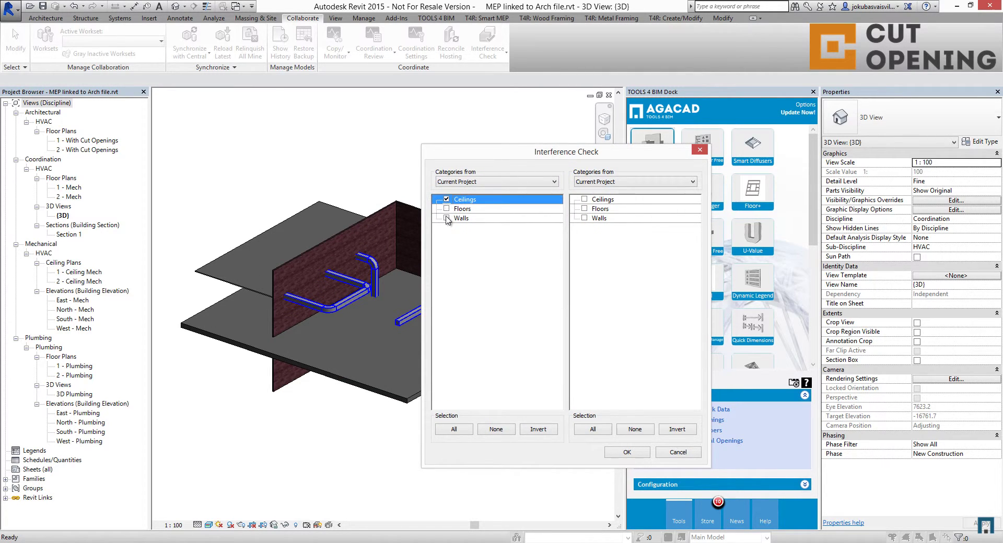
pyautogui.click(447, 210)
pyautogui.click(446, 218)
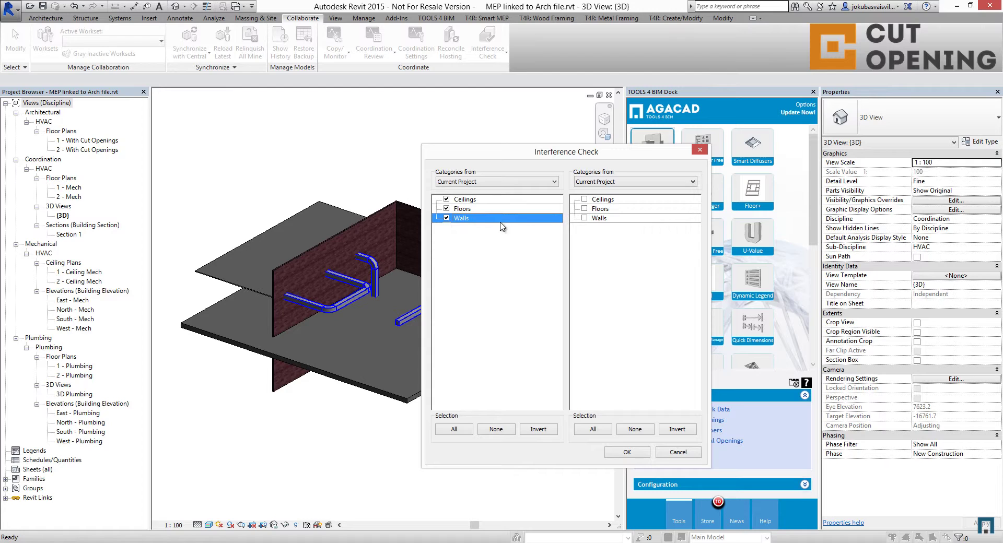
# Check them against Ducts and Pipes from the linked MEP model.rvt and run it.
pyautogui.click(615, 181)
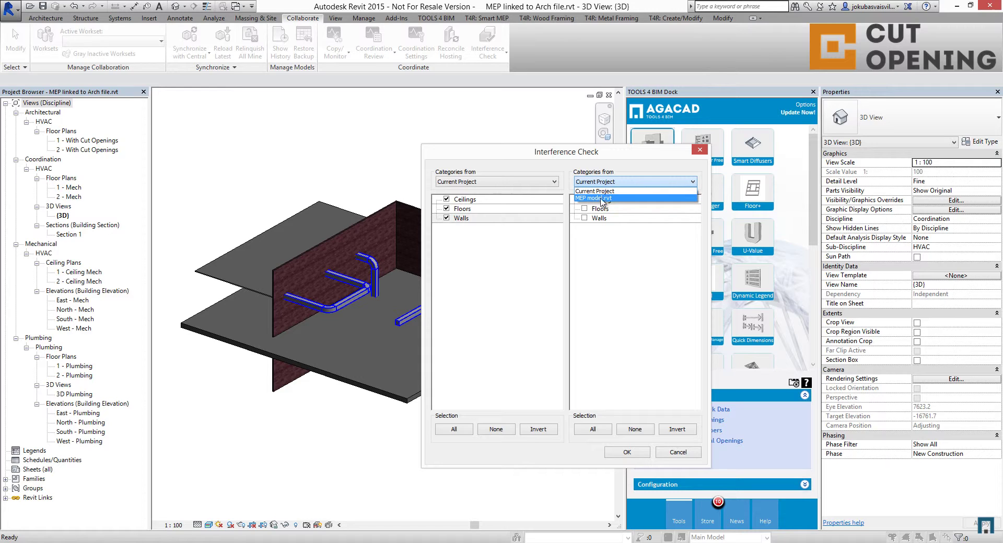
pyautogui.click(604, 199)
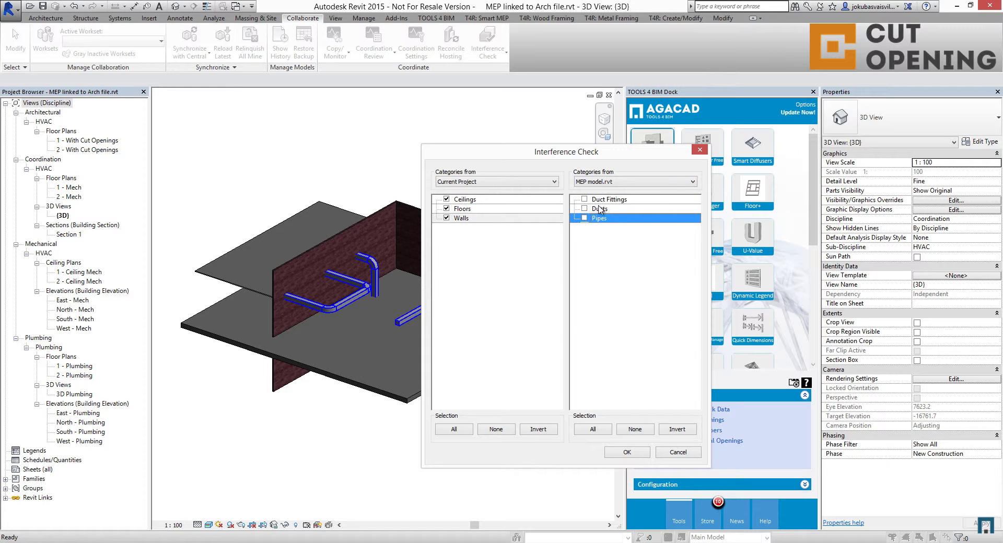
pyautogui.click(584, 209)
pyautogui.click(585, 219)
pyautogui.click(627, 453)
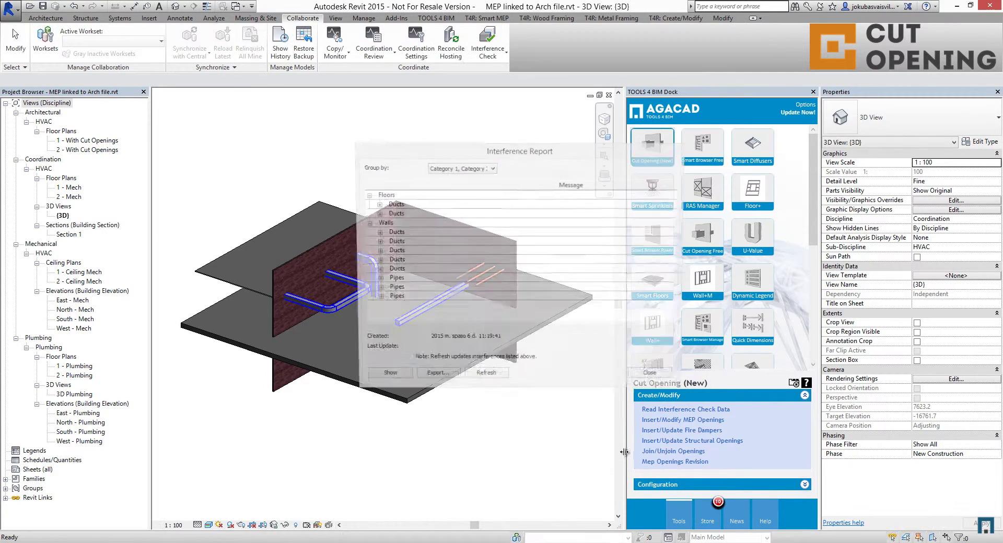
# Export the interference report as 'MEP linked to Arch file' and close the report.
pyautogui.click(442, 381)
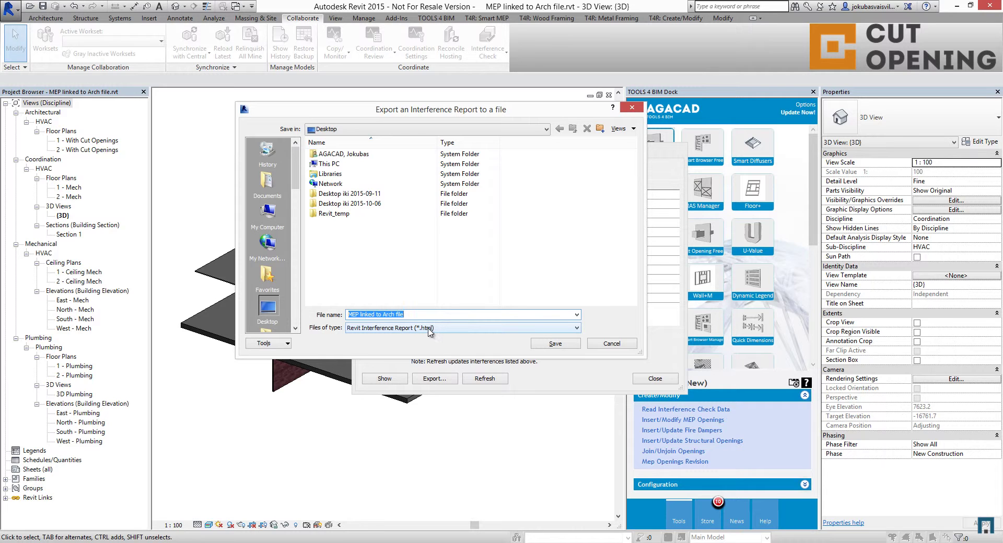
pyautogui.click(542, 345)
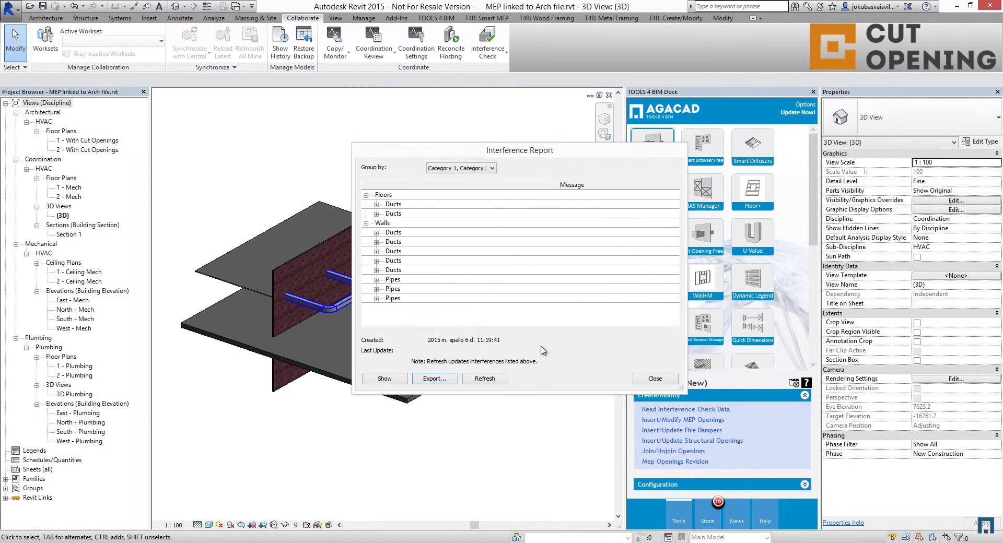
pyautogui.click(655, 380)
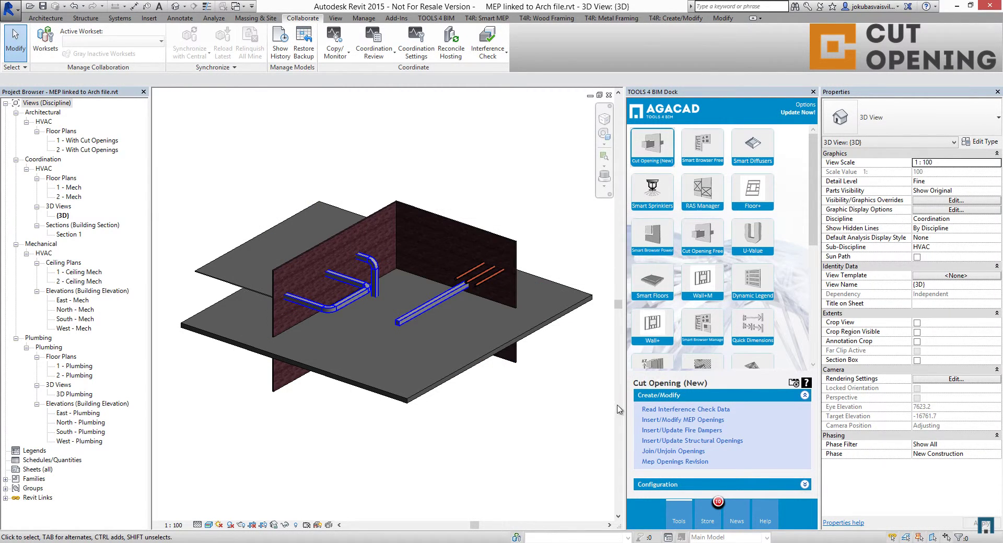
# Read MEP linked to Arch file.html into Cut Opening and enlarge the window to show the clash rows.
pyautogui.click(657, 410)
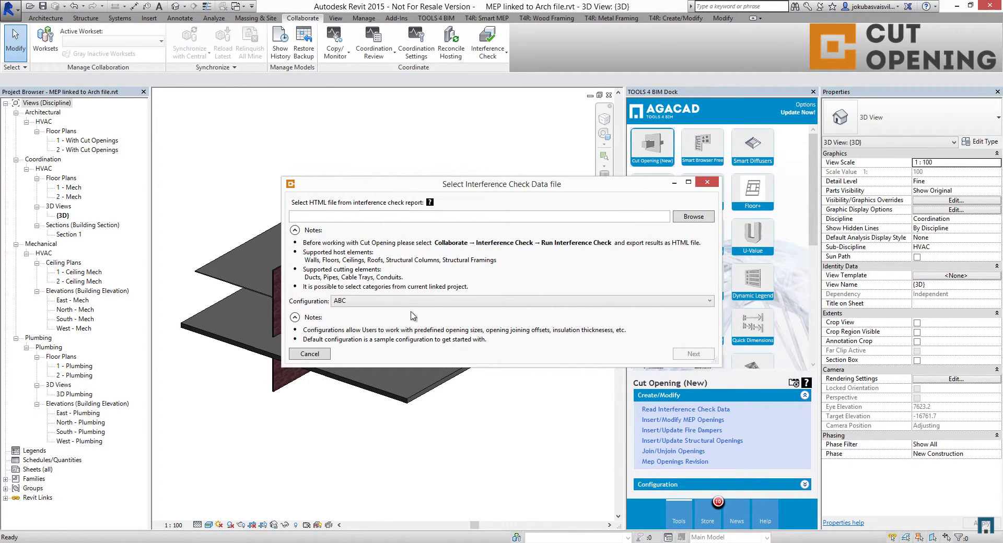
pyautogui.click(691, 218)
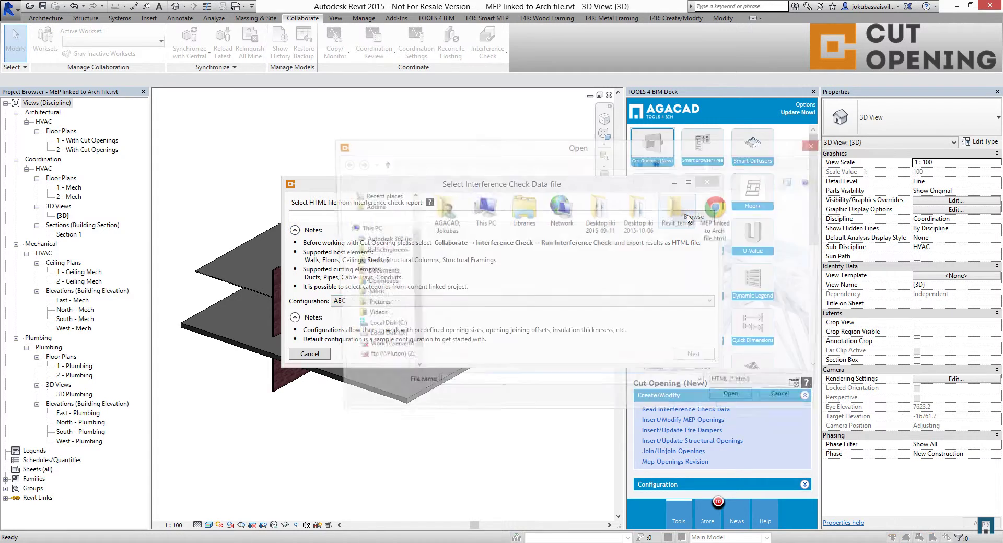
pyautogui.click(721, 217)
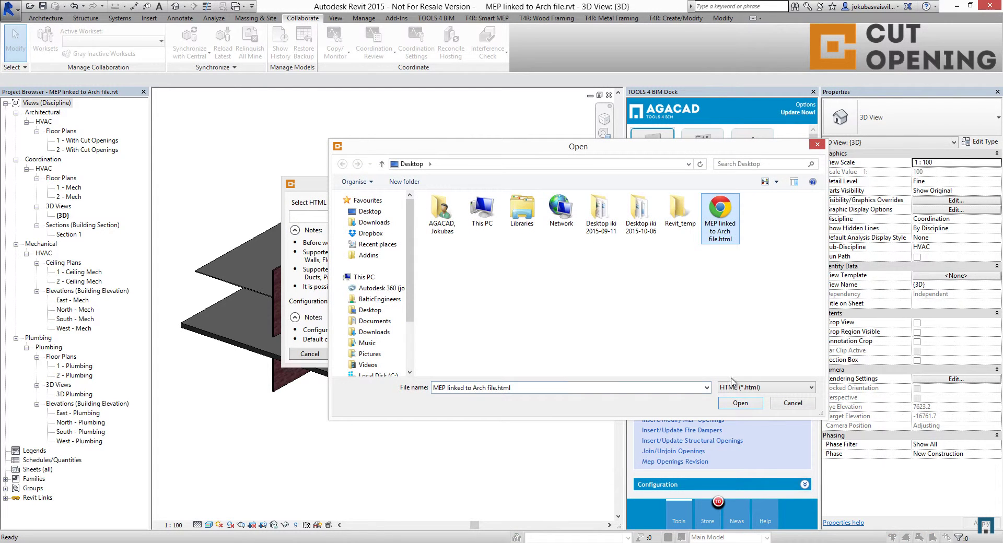
pyautogui.click(740, 403)
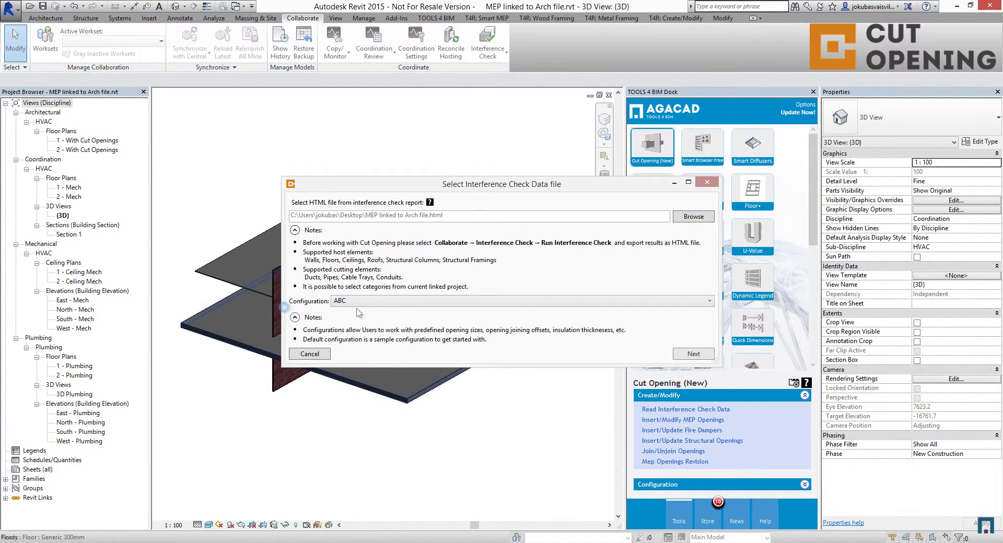
pyautogui.click(693, 355)
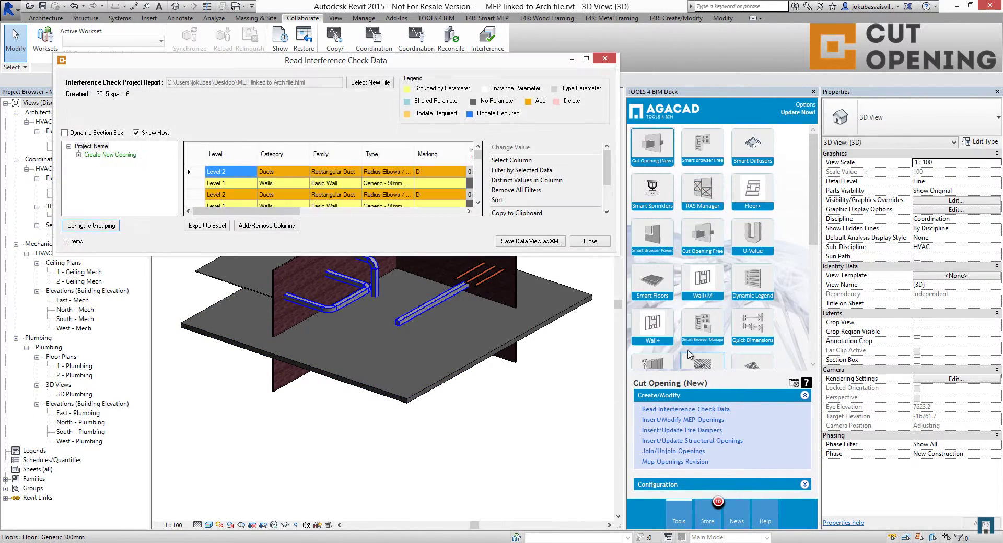
pyautogui.moveTo(533, 255); pyautogui.dragTo(533, 330)
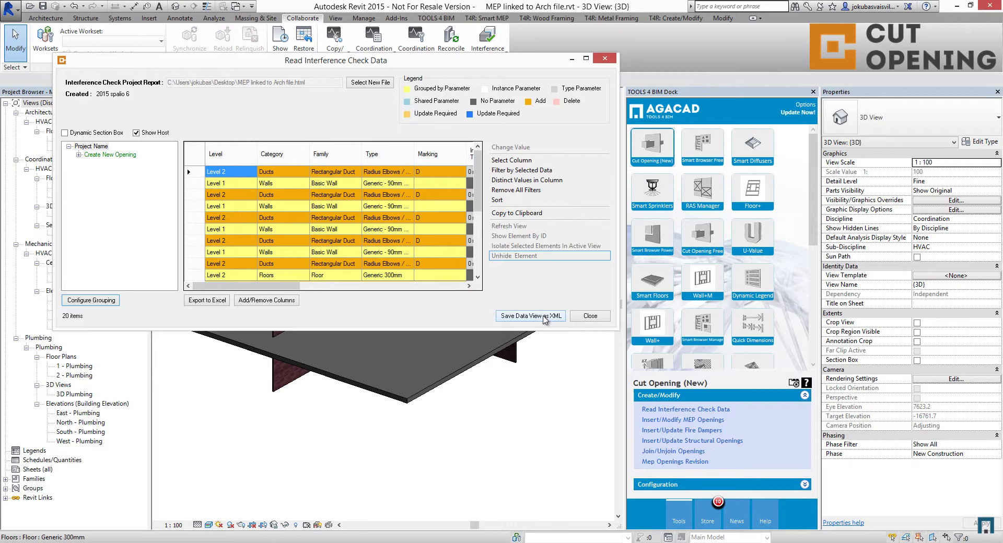
# Save the data view as 'XML linked MEP' on the Desktop and decline continuing work.
pyautogui.click(545, 316)
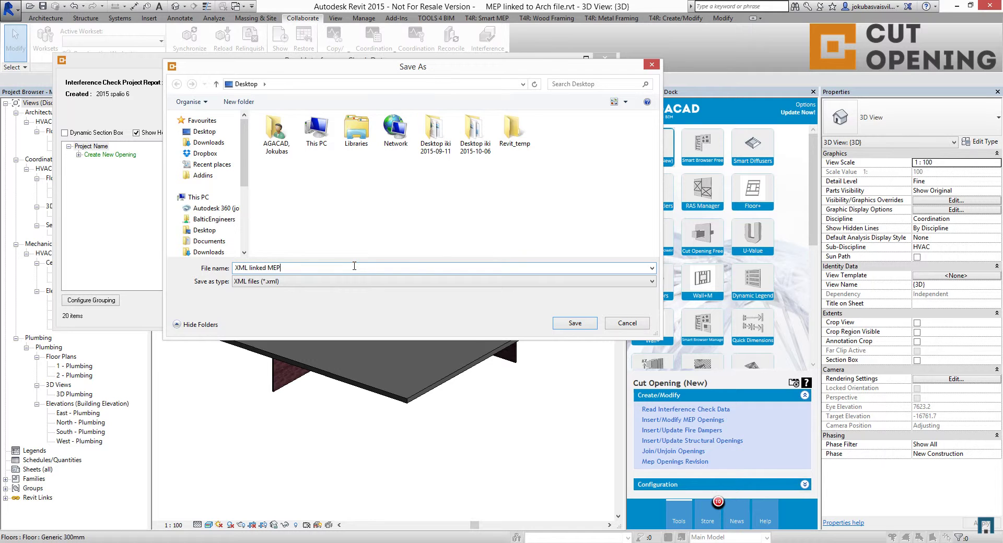
pyautogui.click(575, 324)
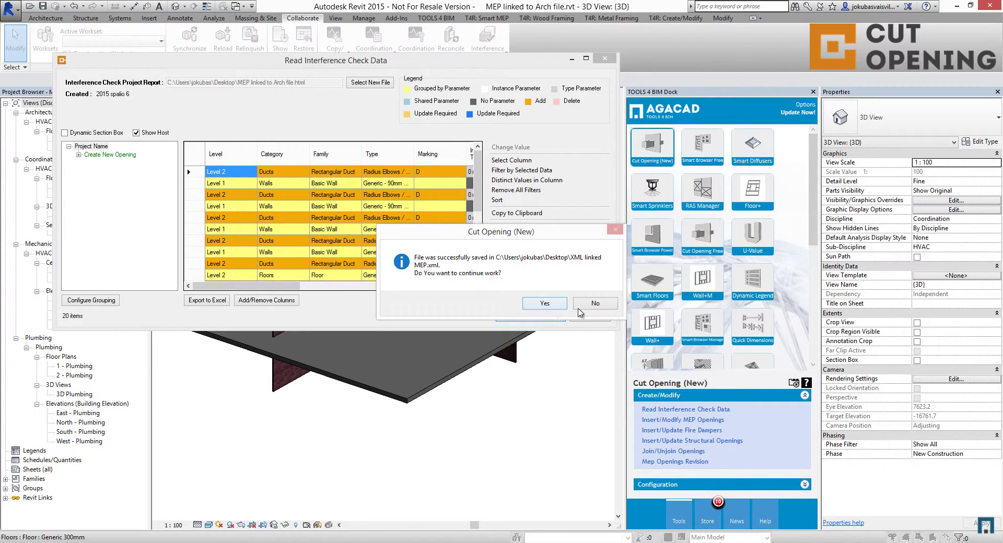
pyautogui.click(580, 307)
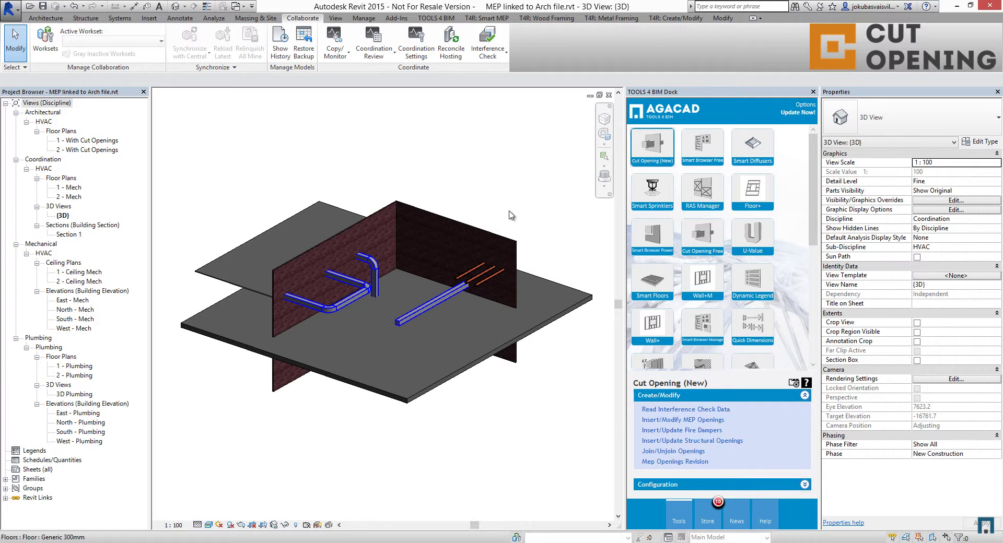
# Inspect the brick wall, ceiling and floor slab one by one, then clear the selection.
pyautogui.click(457, 222)
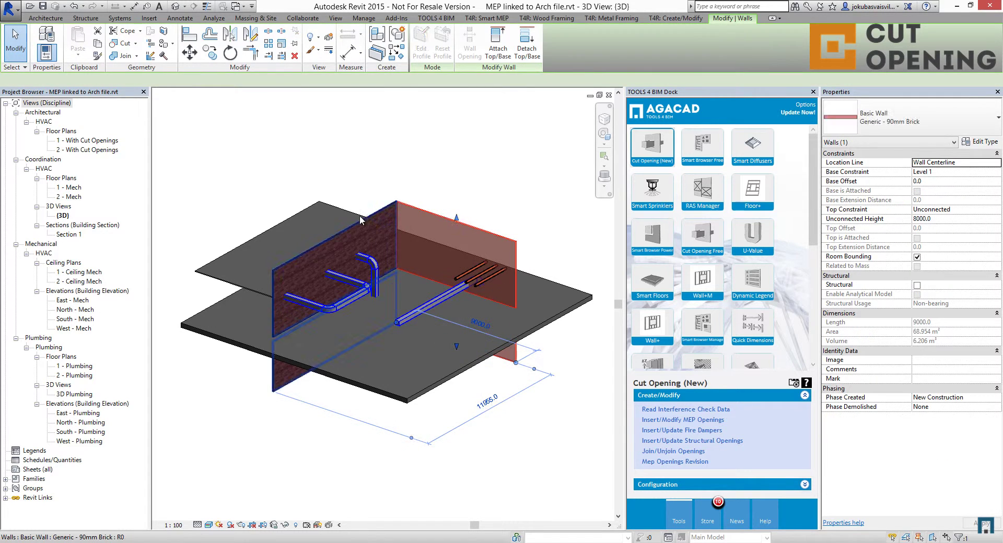
pyautogui.click(280, 224)
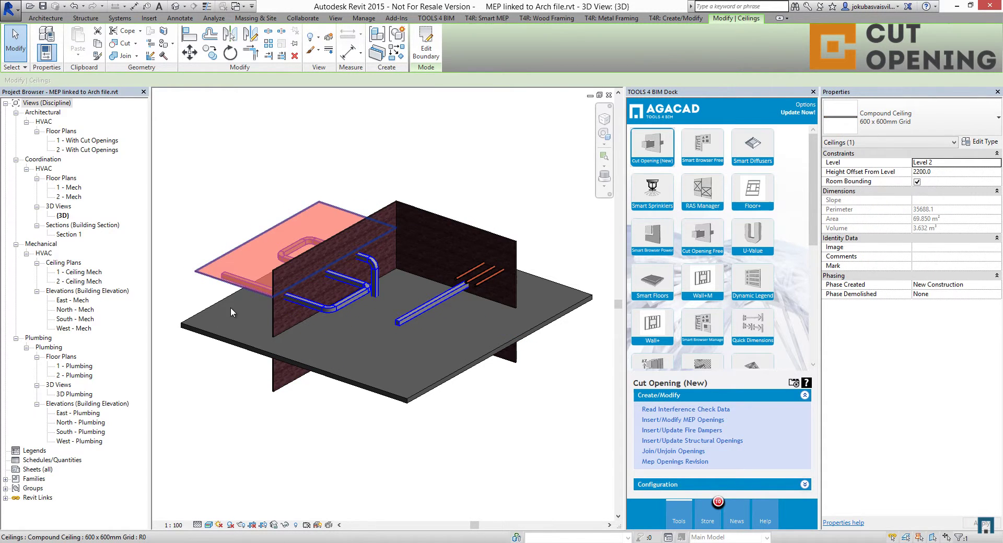
pyautogui.click(220, 339)
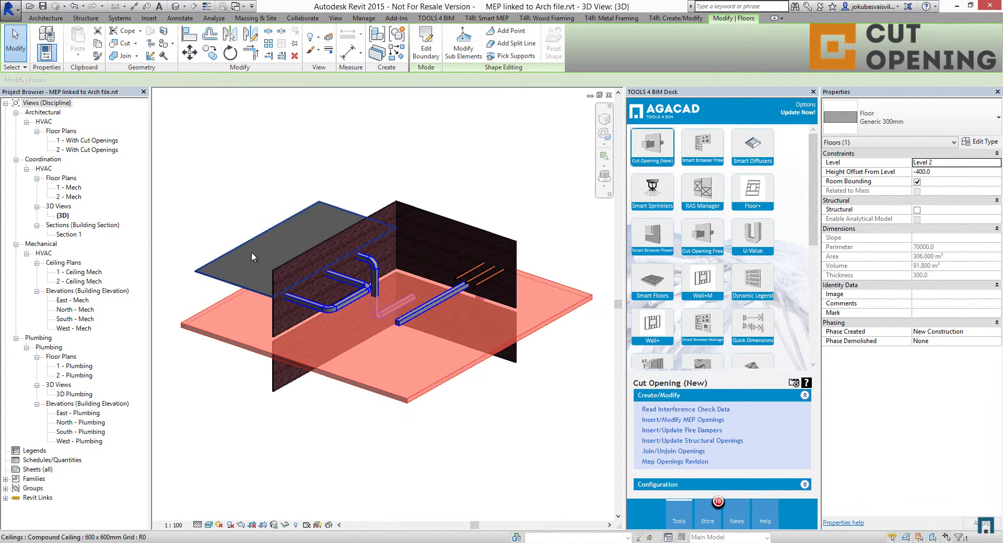
pyautogui.click(282, 208)
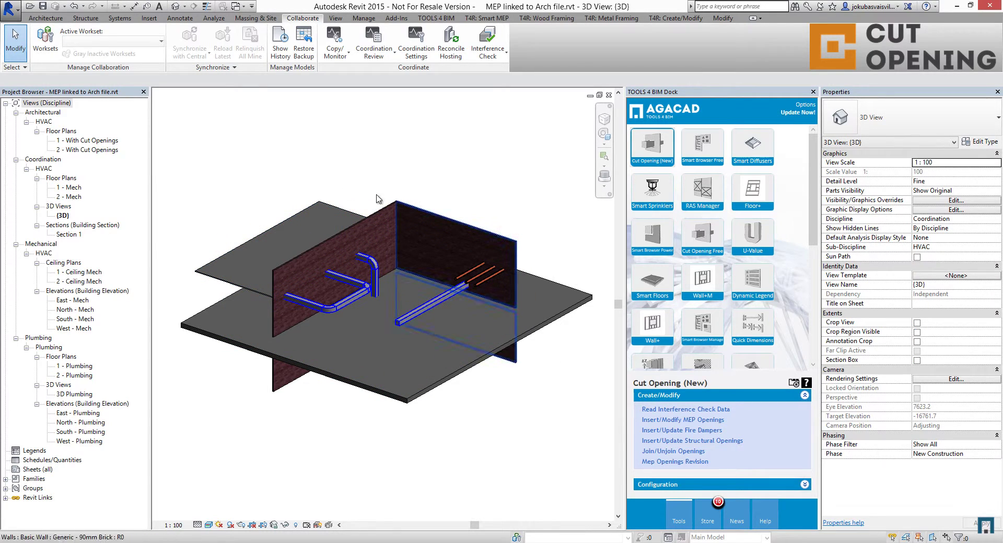
# Window-select the whole model and launch Insert/Modify MEP Openings.
pyautogui.moveTo(154, 170); pyautogui.dragTo(616, 472)
pyautogui.click(530, 423)
pyautogui.click(666, 439)
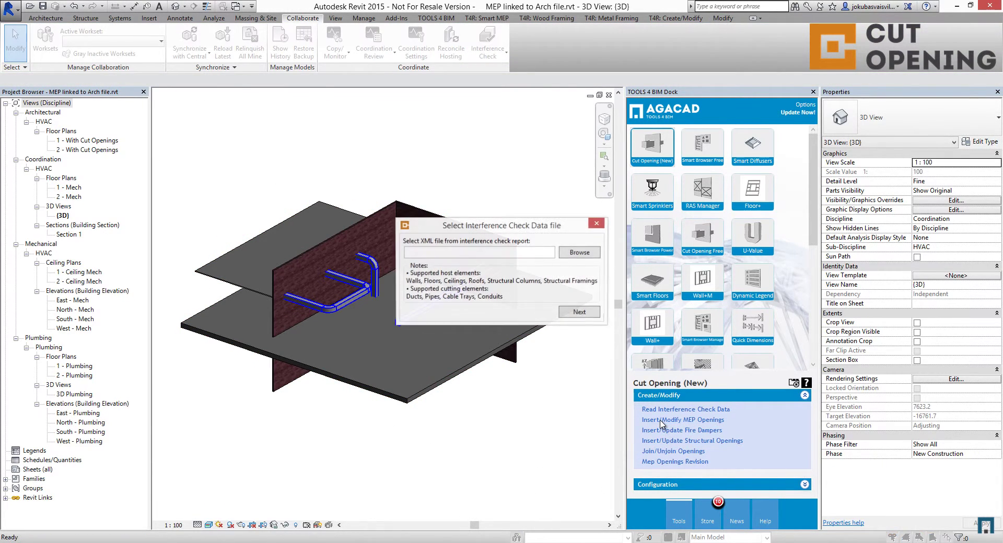
# Load XML linked MEP.xml, insert the openings for all 10 elements, then select the linked model.
pyautogui.click(579, 253)
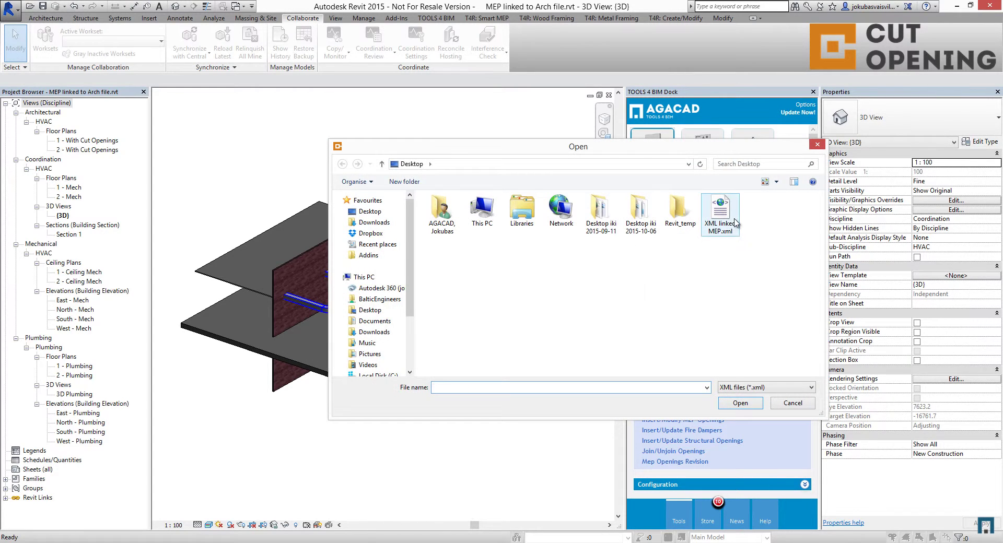
pyautogui.click(720, 212)
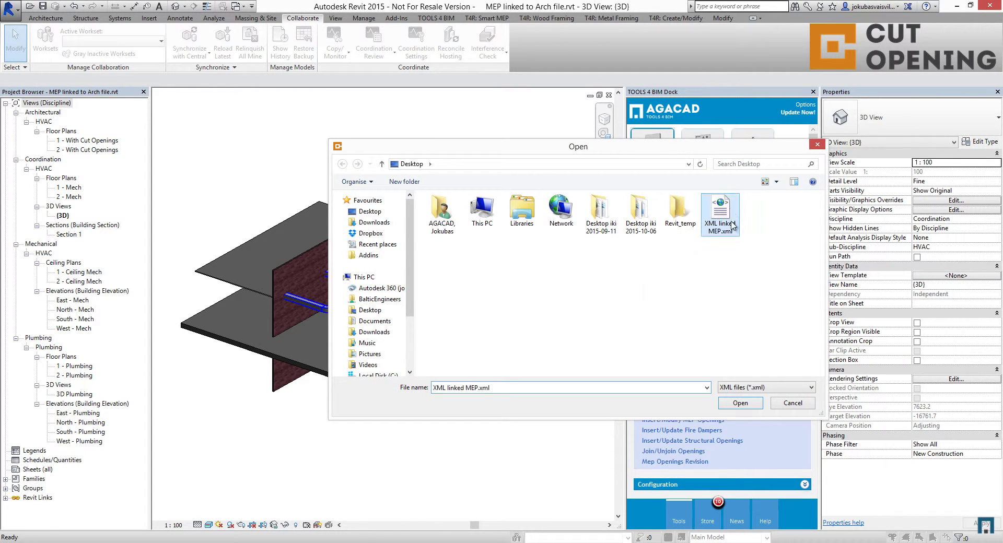
pyautogui.click(740, 402)
pyautogui.click(579, 315)
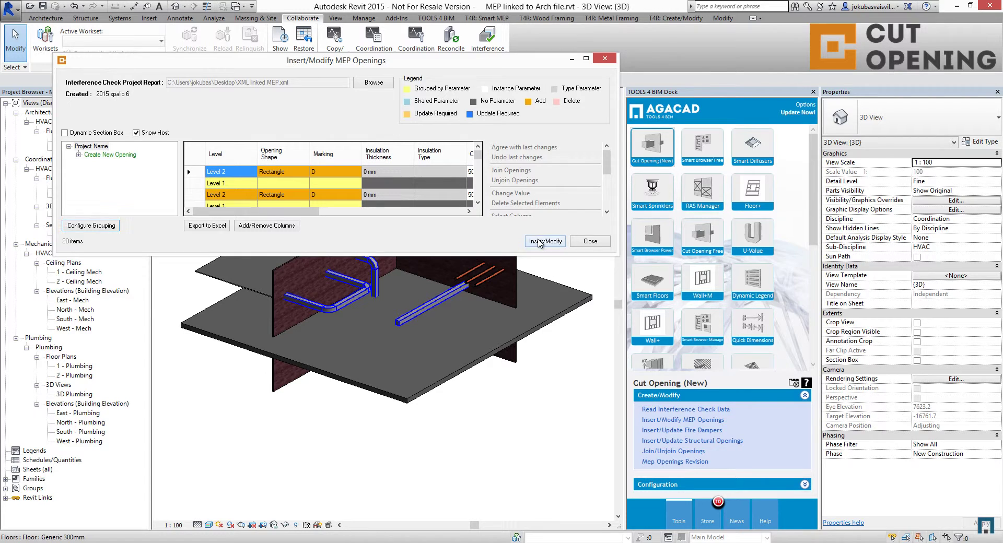
pyautogui.click(540, 242)
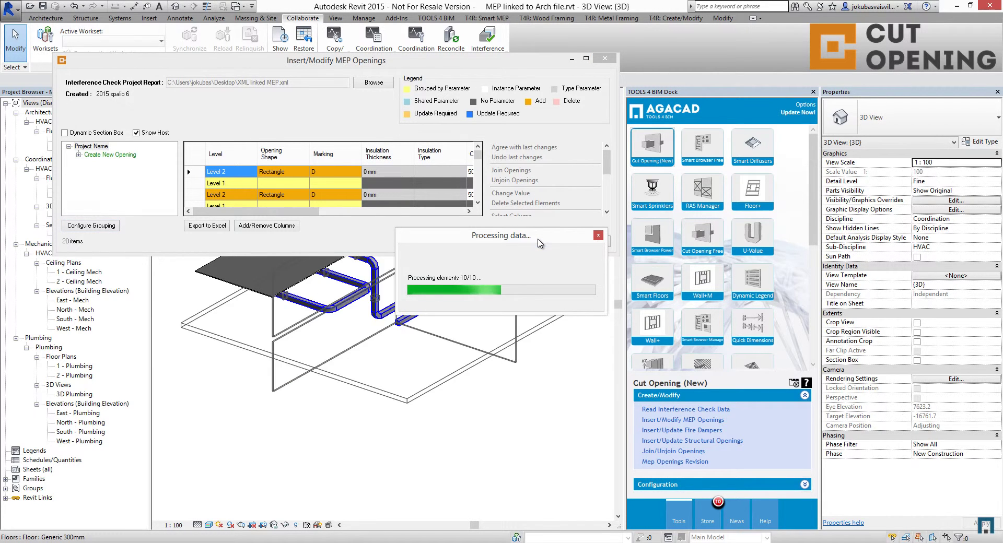
pyautogui.click(531, 299)
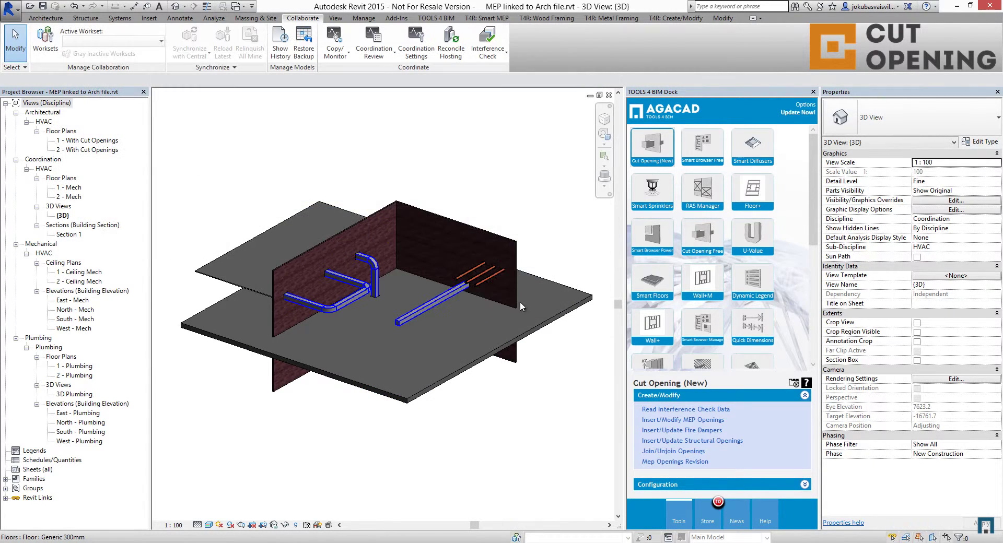
pyautogui.click(423, 308)
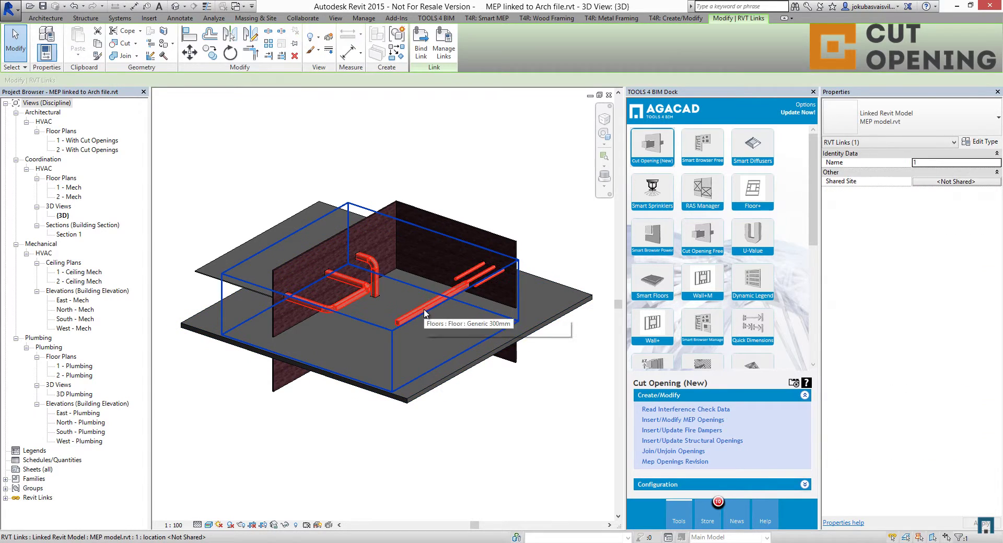
# Temporarily hide the linked MEP model and zoom, pan and orbit to inspect the wall and slab openings.
pyautogui.press('c')
pyautogui.scroll(5, 306, 283)
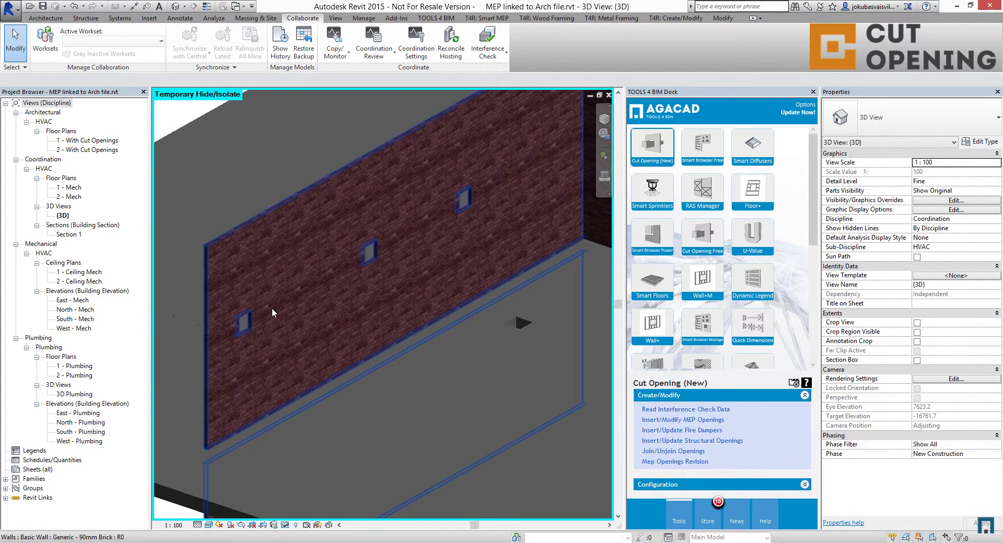
pyautogui.moveTo(272, 308); pyautogui.dragTo(498, 319, button='middle')
pyautogui.scroll(-8, 498, 318)
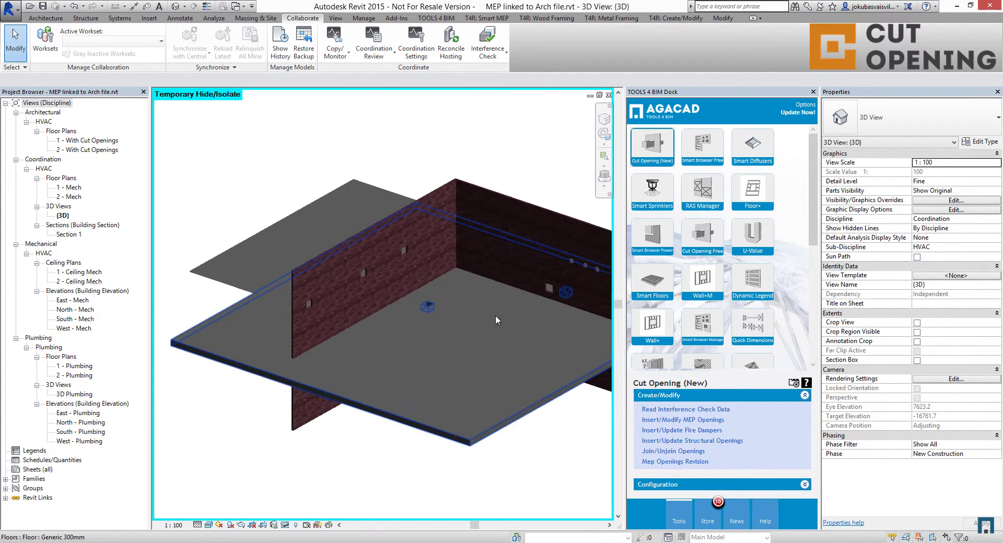
pyautogui.keyDown('shift'); pyautogui.moveTo(445, 339); pyautogui.dragTo(437, 336, button='middle'); pyautogui.keyUp('shift')
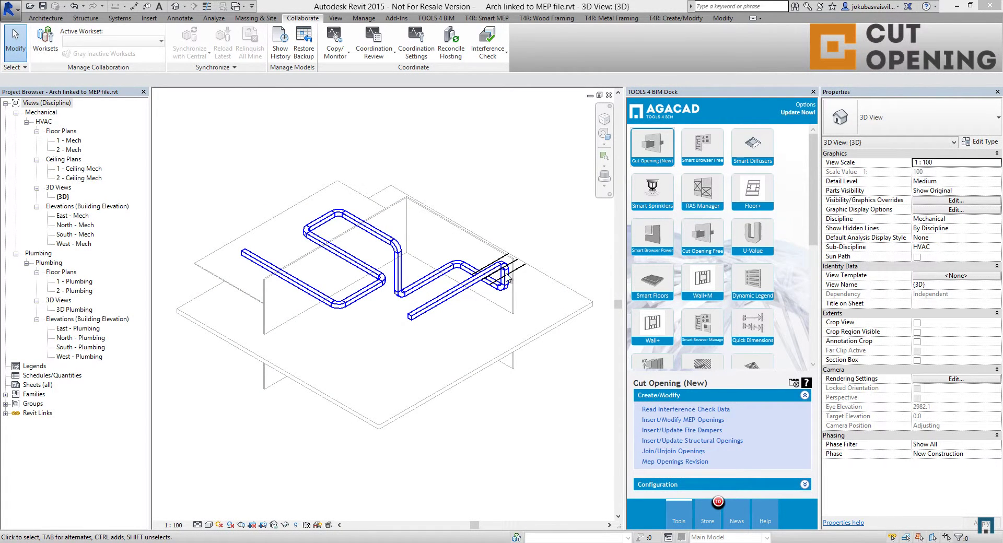
pyautogui.click(427, 389)
pyautogui.keyDown('shift'); pyautogui.moveTo(427, 390); pyautogui.dragTo(506, 417, button='middle'); pyautogui.keyUp('shift')
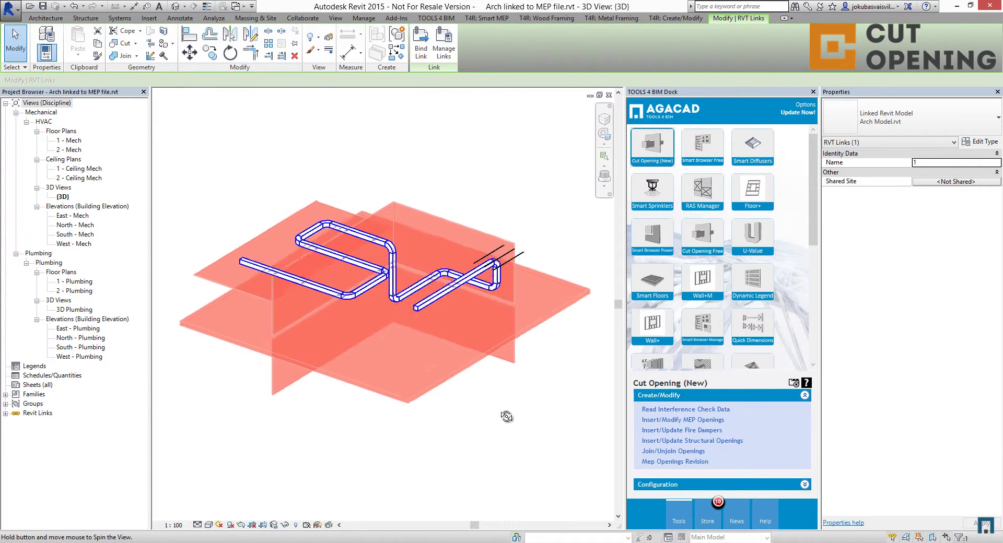
pyautogui.click(257, 171)
pyautogui.click(348, 259)
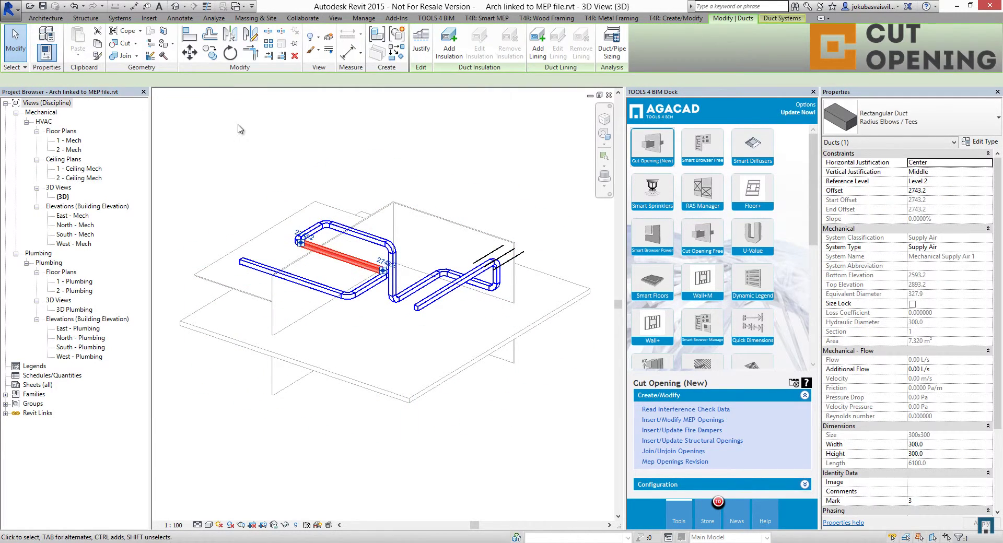
pyautogui.click(240, 129)
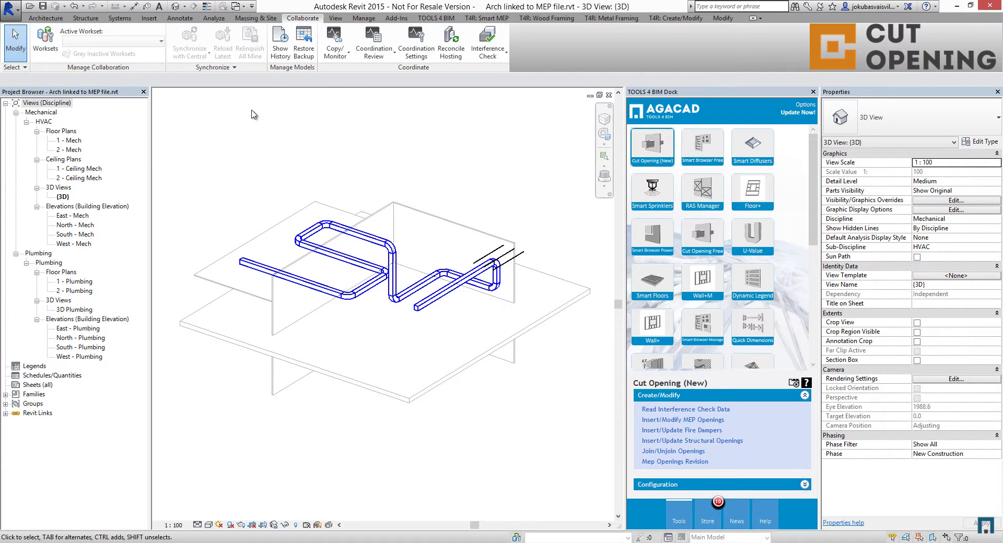
# Set up a new interference check of Ducts and Pipes against Arch Model.rvt ceilings, floors and walls.
pyautogui.click(486, 58)
pyautogui.click(481, 82)
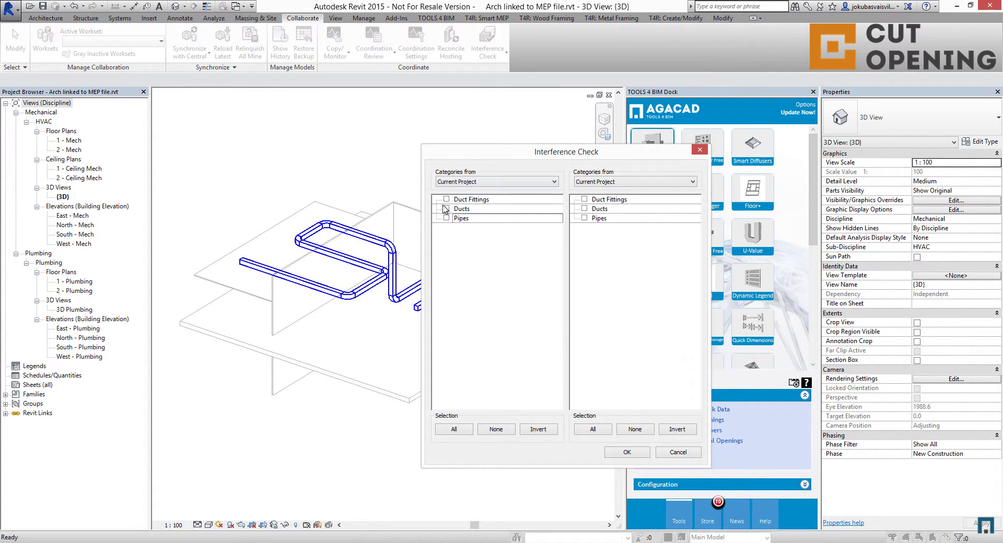
pyautogui.click(446, 208)
pyautogui.click(447, 218)
pyautogui.click(617, 183)
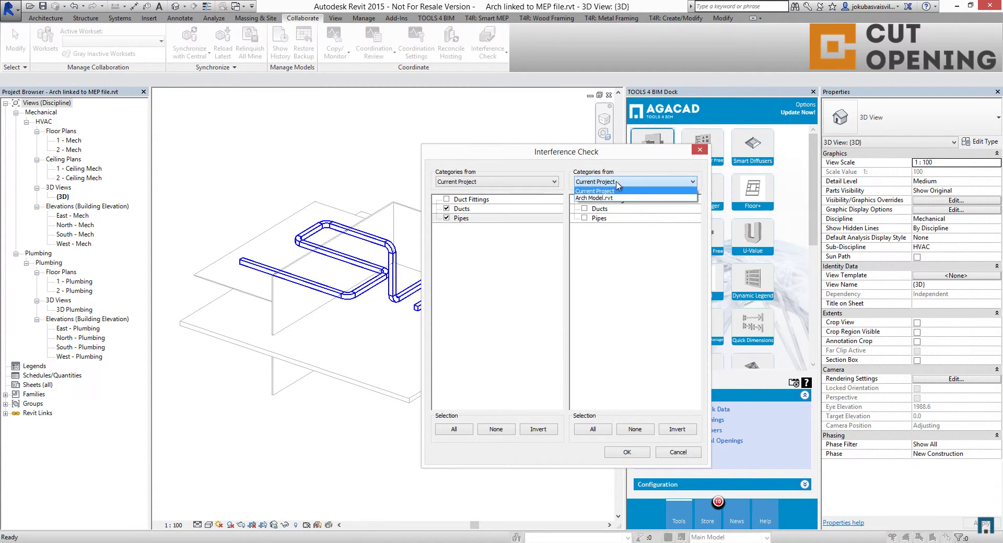
pyautogui.click(599, 201)
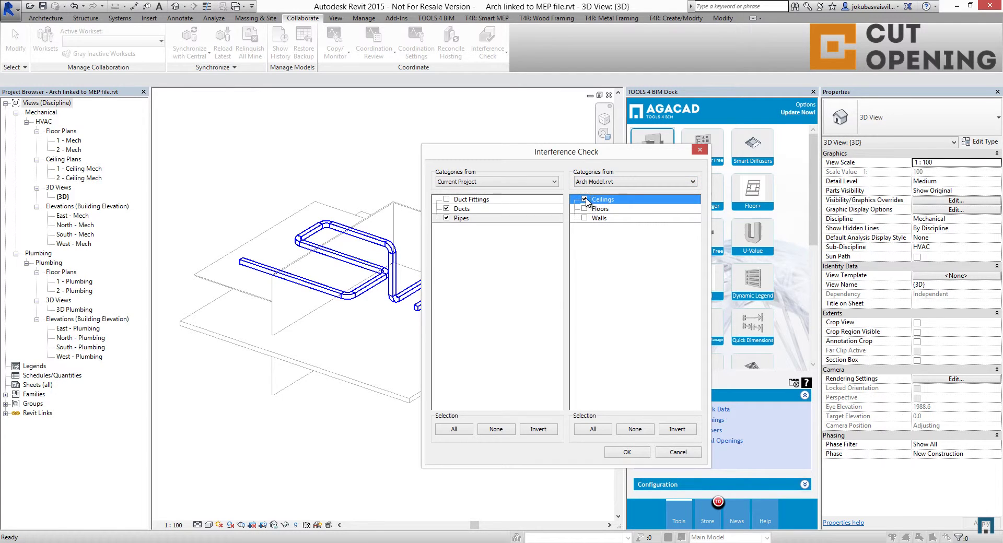
pyautogui.click(584, 209)
pyautogui.click(584, 218)
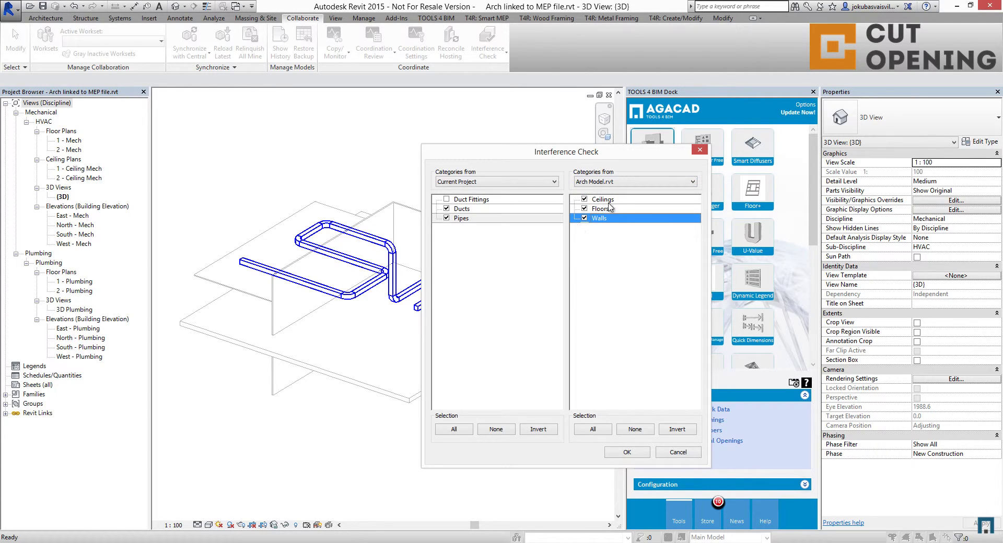
# Run the check, export the interference report to a file and close it.
pyautogui.click(625, 452)
pyautogui.click(447, 381)
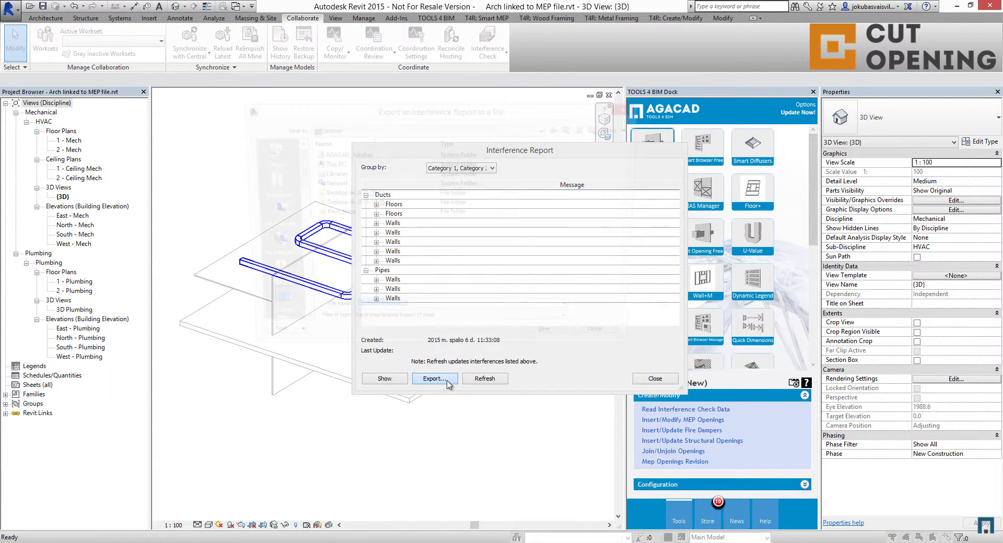
pyautogui.click(552, 344)
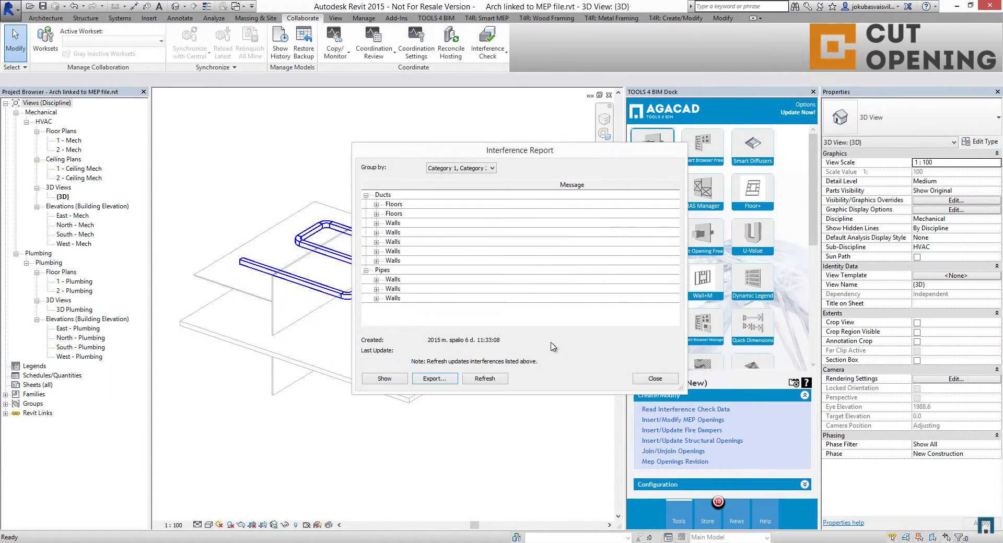
pyautogui.click(654, 378)
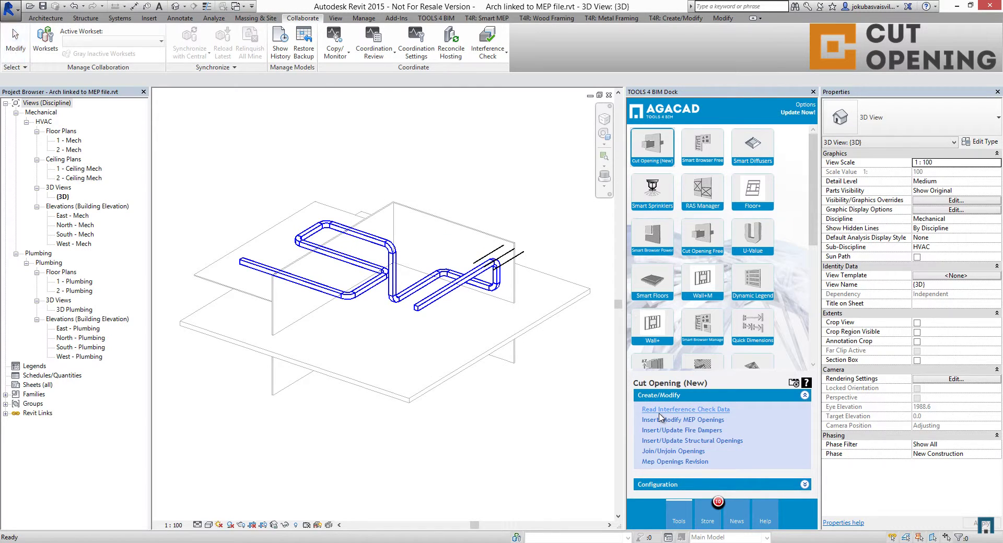
# Read the Arch linked to MEP file.html report into Cut Opening and review the clash table.
pyautogui.click(659, 410)
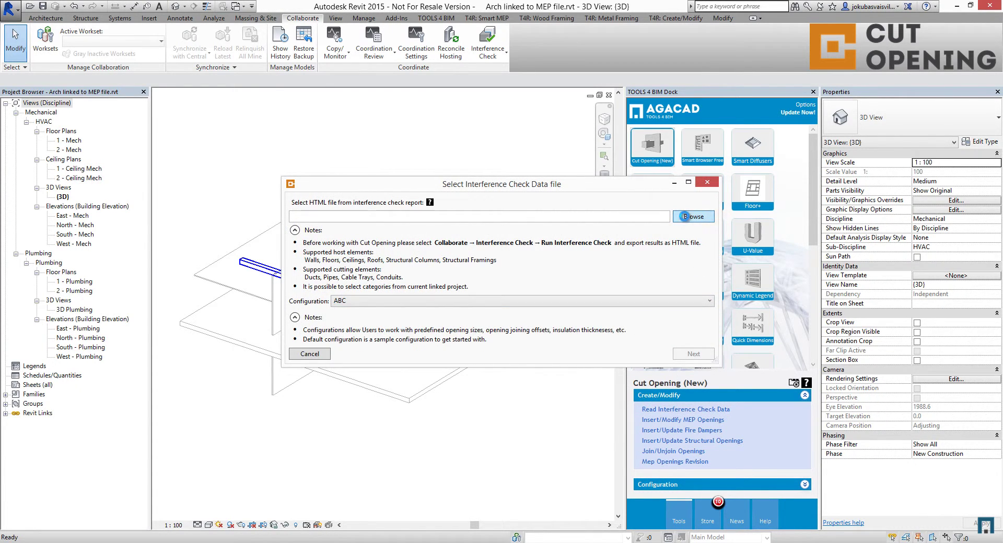
pyautogui.click(685, 216)
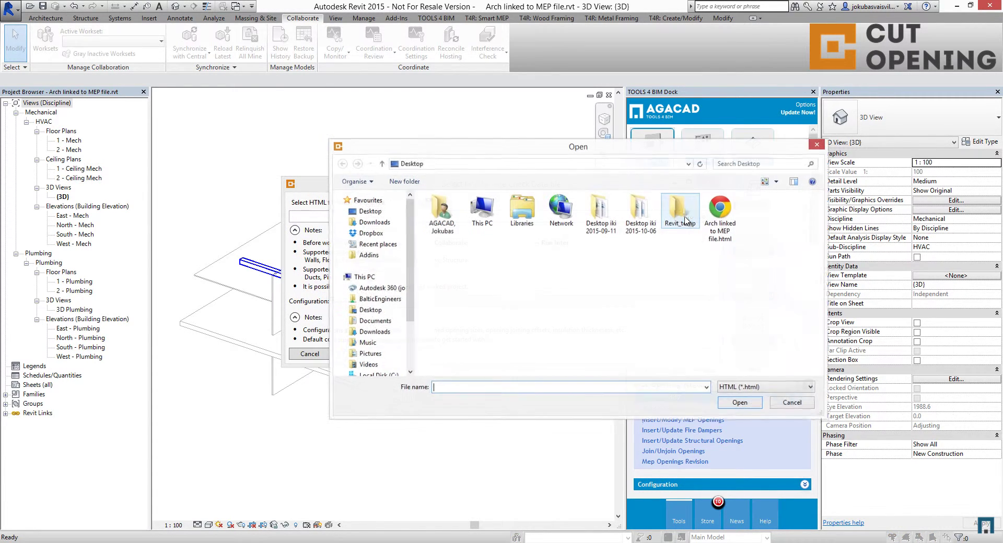
pyautogui.click(720, 215)
pyautogui.click(741, 403)
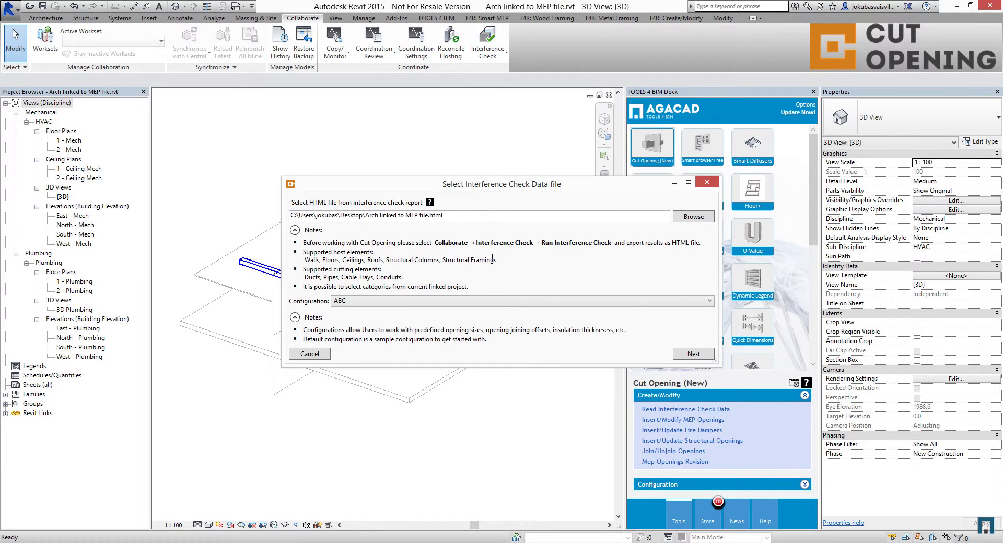
pyautogui.click(693, 355)
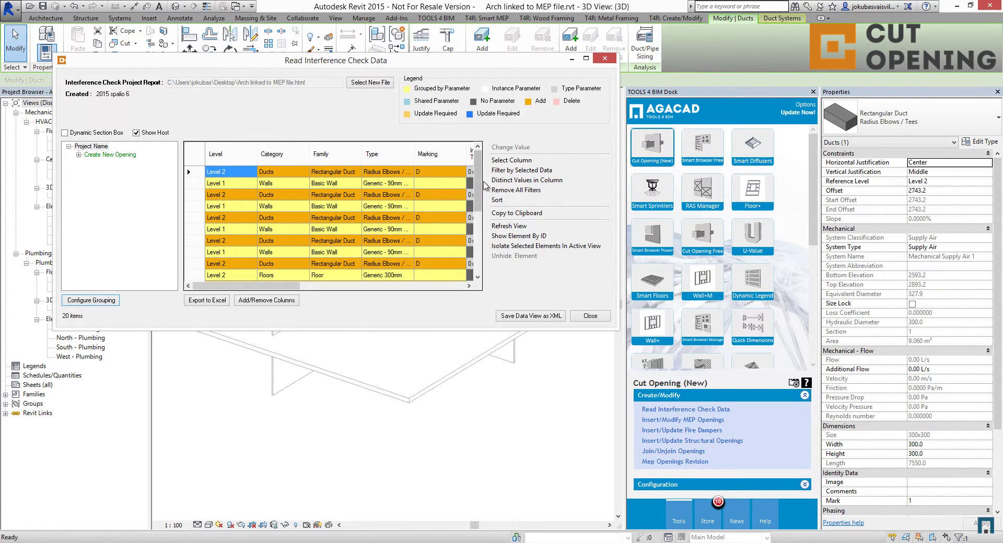
pyautogui.scroll(-3, 488, 223)
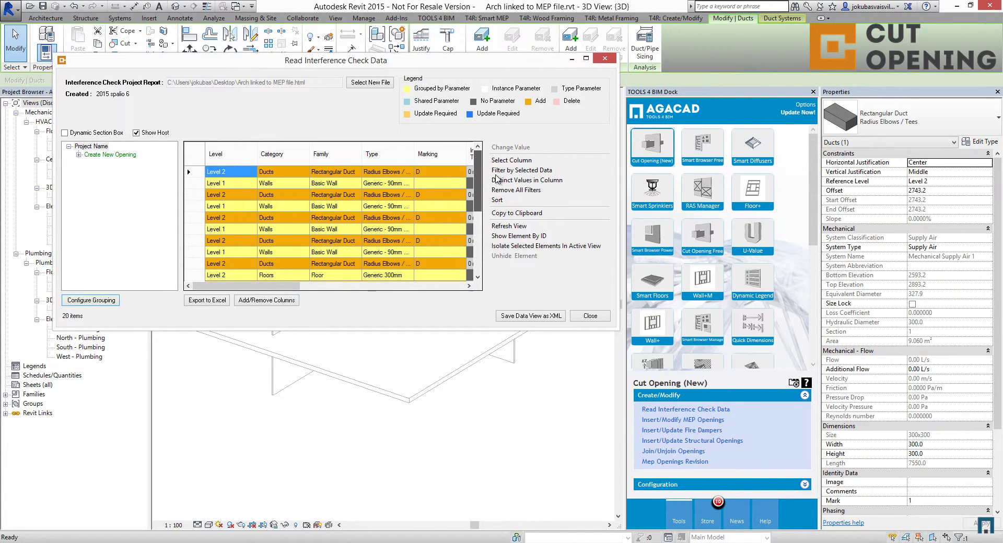
# Save the data view as 'XML linked Arch' on the Desktop and decline continuing.
pyautogui.click(523, 316)
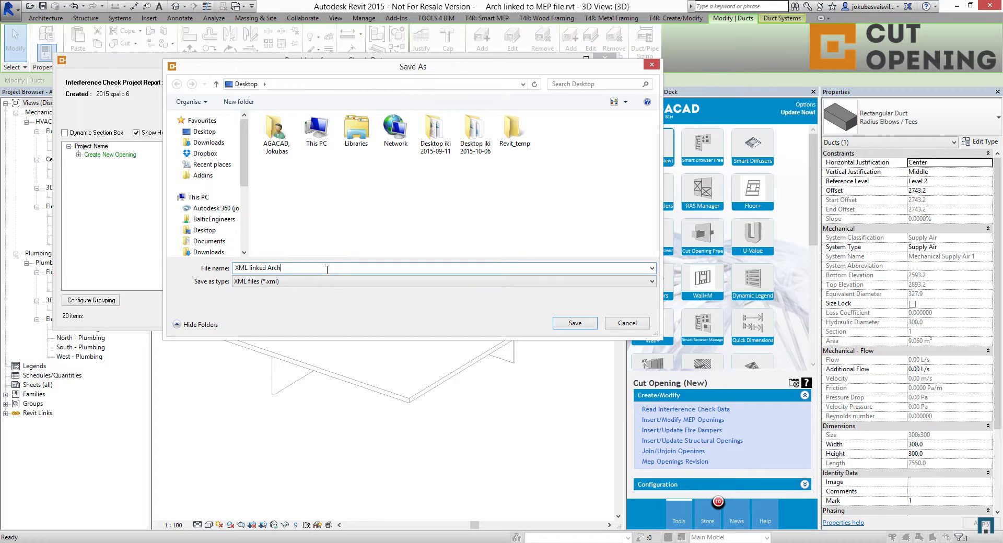
pyautogui.click(573, 324)
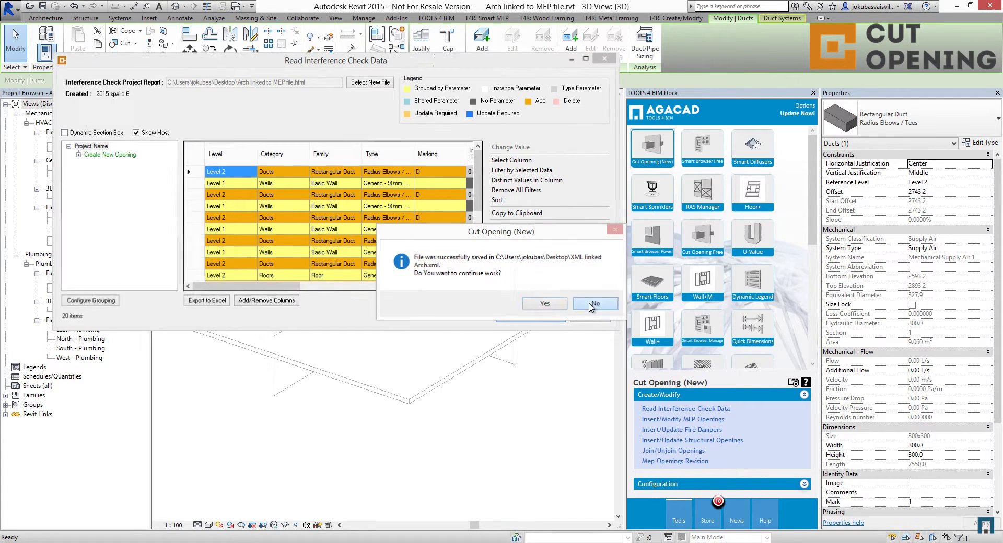
pyautogui.click(586, 308)
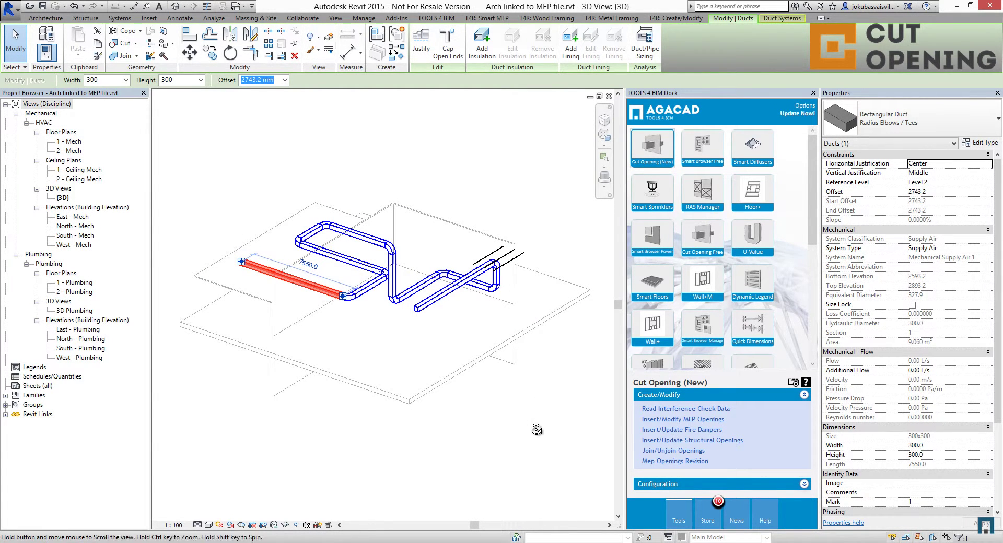
# Close the 3D view without saving the project and open Arch Model from Recent Files.
pyautogui.keyDown('shift'); pyautogui.moveTo(537, 430); pyautogui.dragTo(517, 413, button='middle'); pyautogui.keyUp('shift')
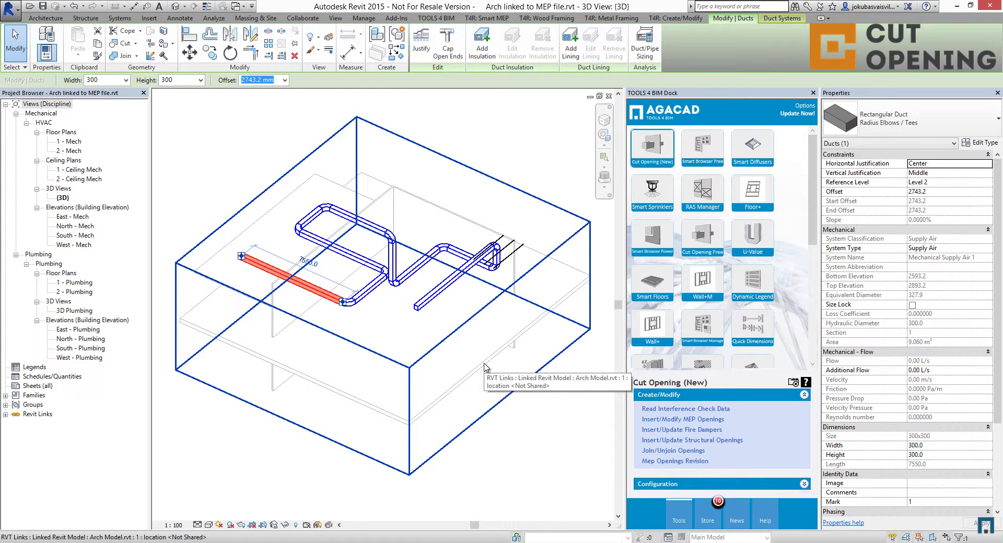
pyautogui.click(609, 96)
pyautogui.click(527, 283)
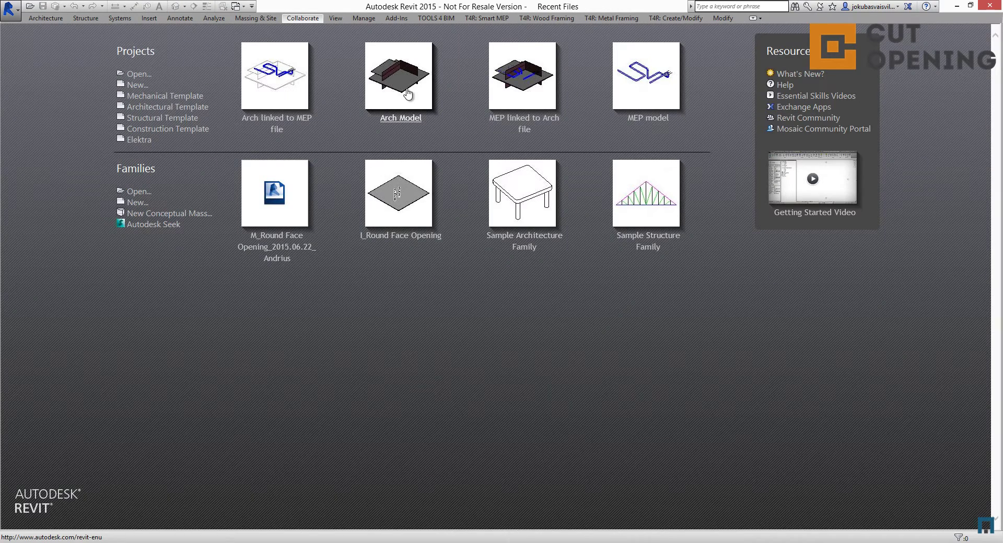
pyautogui.click(406, 88)
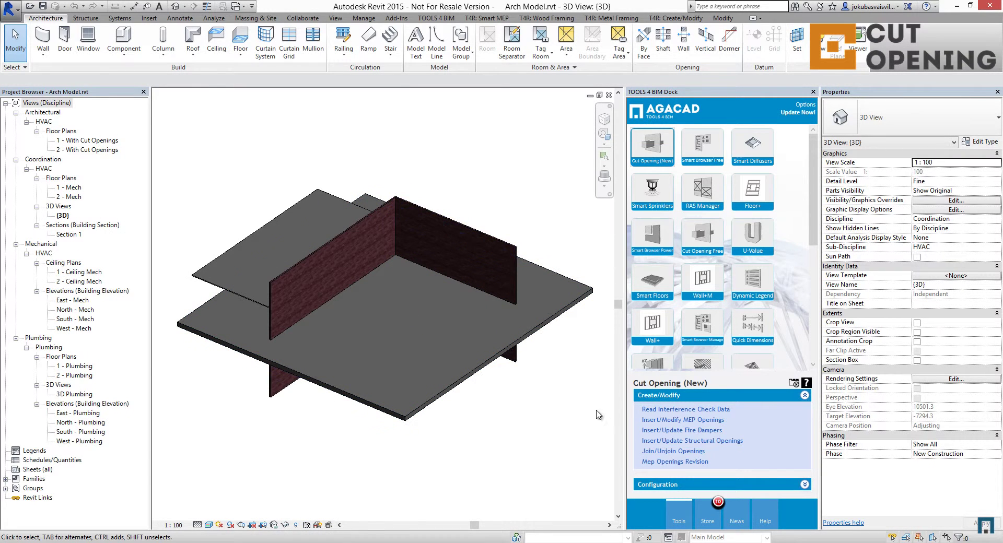
# Load XML linked Arch.xml in Insert/Modify MEP Openings and insert the wall and floor openings.
pyautogui.click(695, 421)
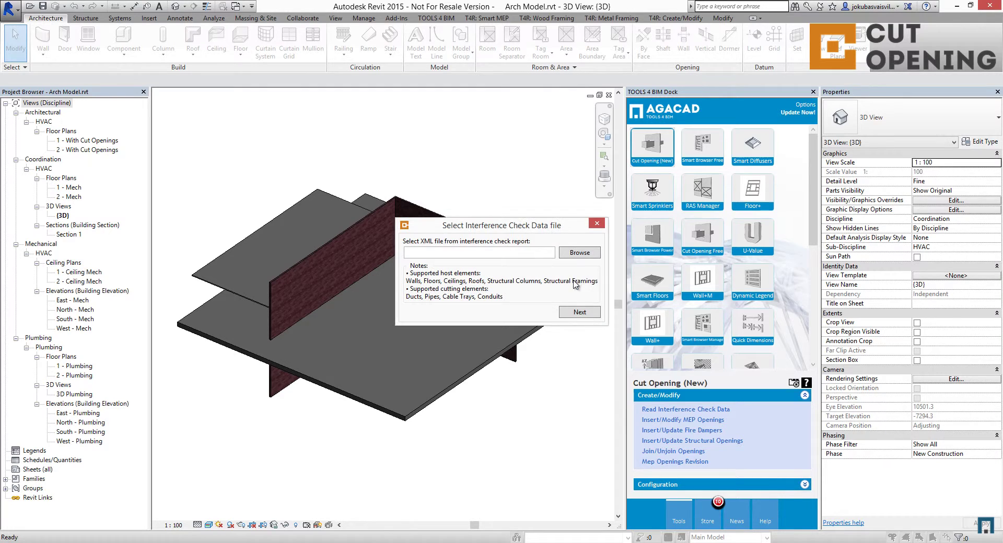
pyautogui.click(580, 253)
pyautogui.click(720, 214)
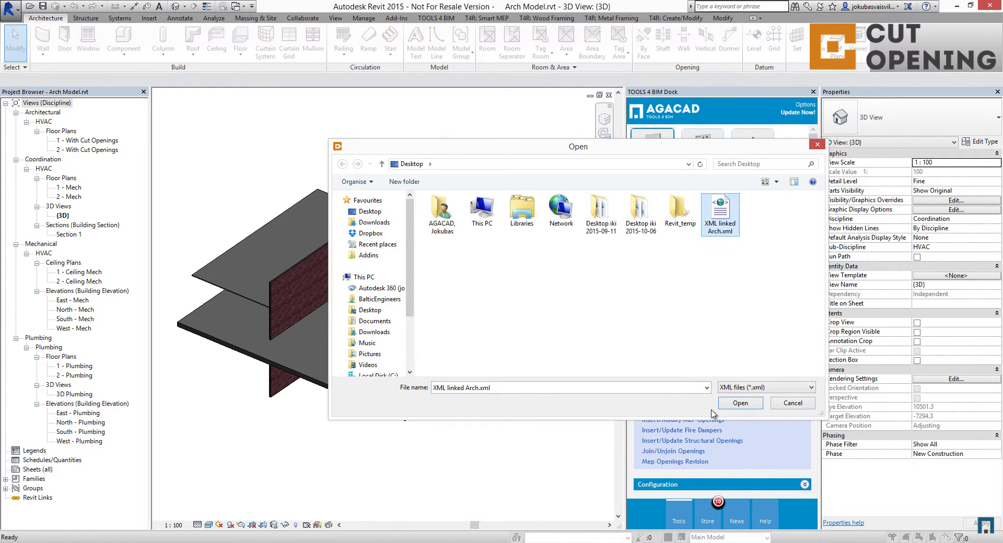
pyautogui.click(740, 403)
pyautogui.click(582, 313)
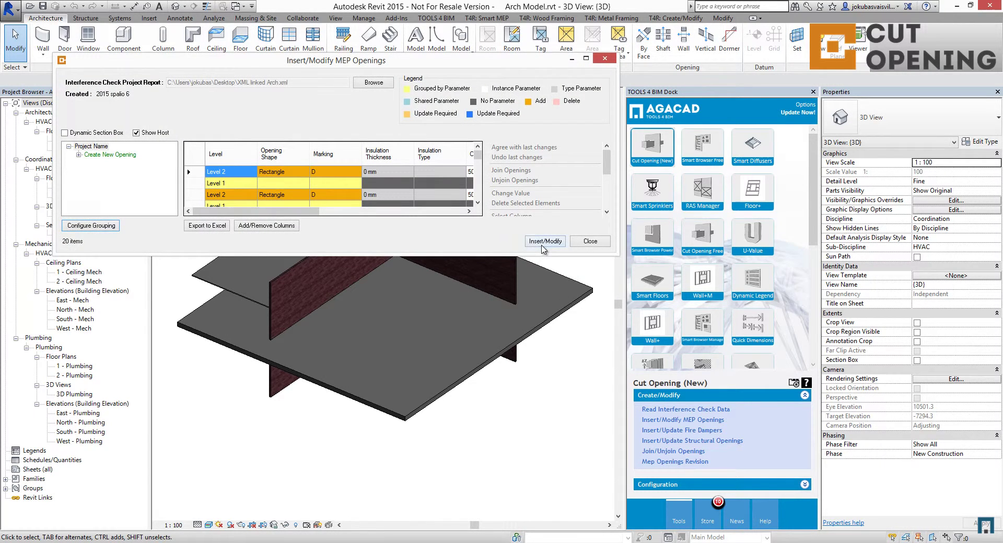
pyautogui.click(543, 244)
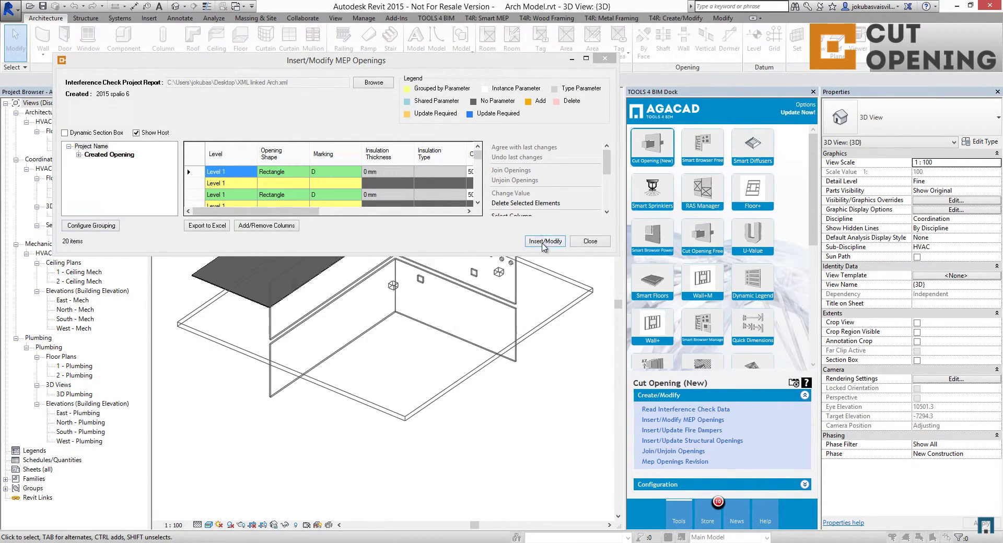
pyautogui.click(534, 306)
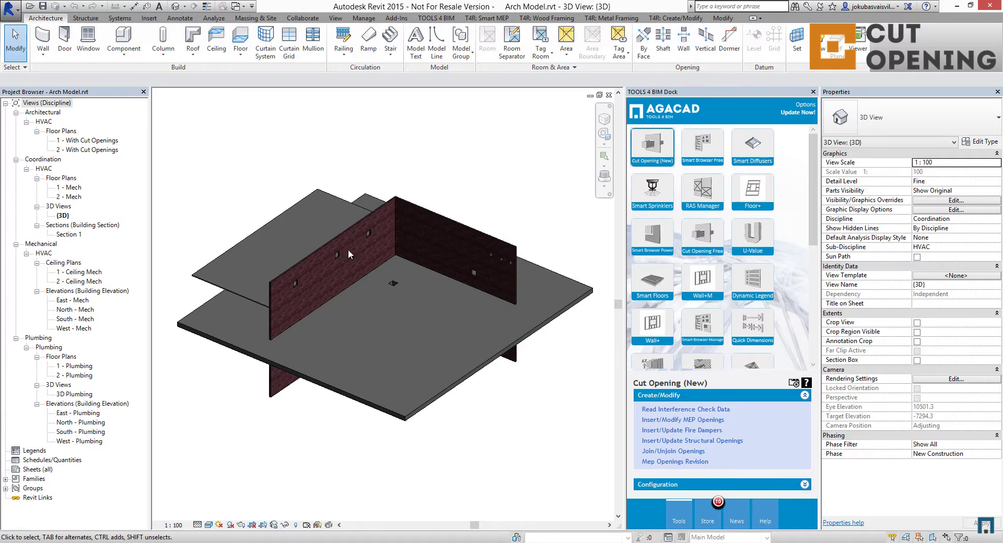
# Save the Arch Model, close it, and reopen 'Arch linked to MEP' from Recent Files.
pyautogui.click(44, 6)
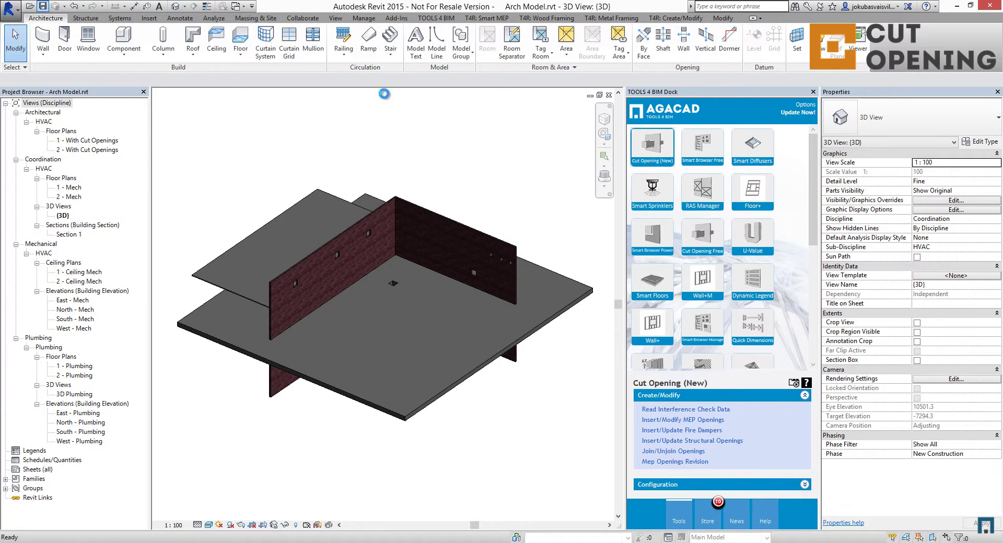
pyautogui.click(608, 95)
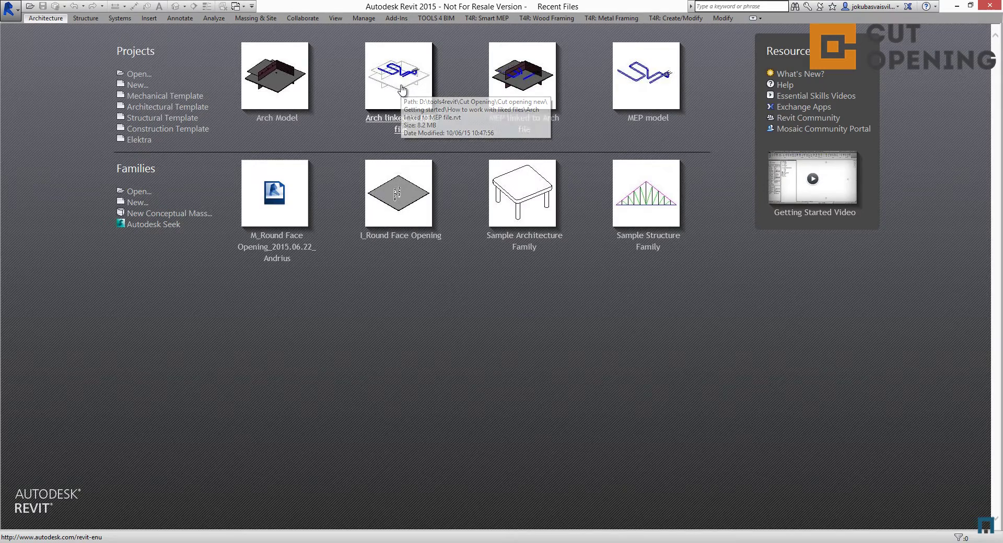
pyautogui.click(413, 137)
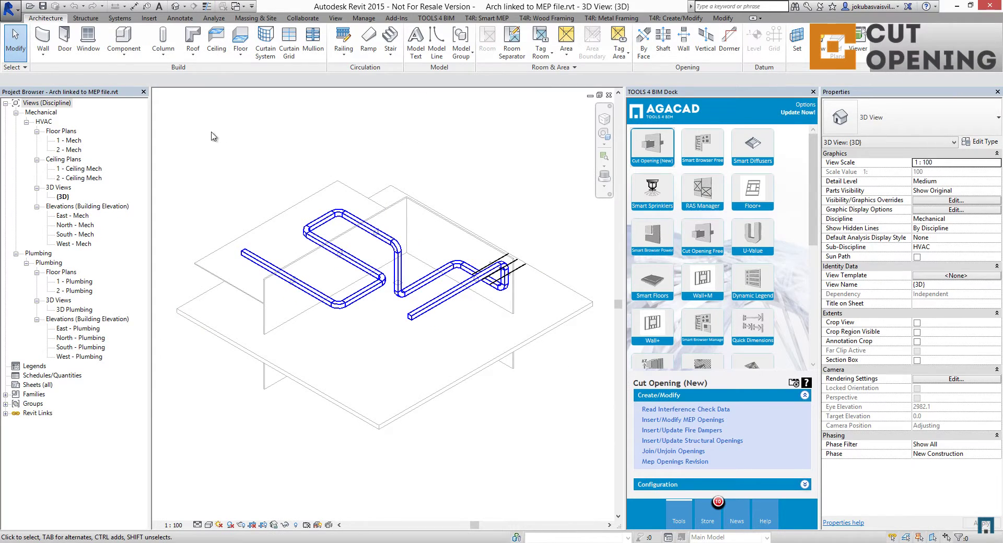
# Temporarily hide the ducts and pipes to reveal the linked model's new openings.
pyautogui.moveTo(212, 130); pyautogui.dragTo(547, 446)
pyautogui.press('h')
pyautogui.press('h')
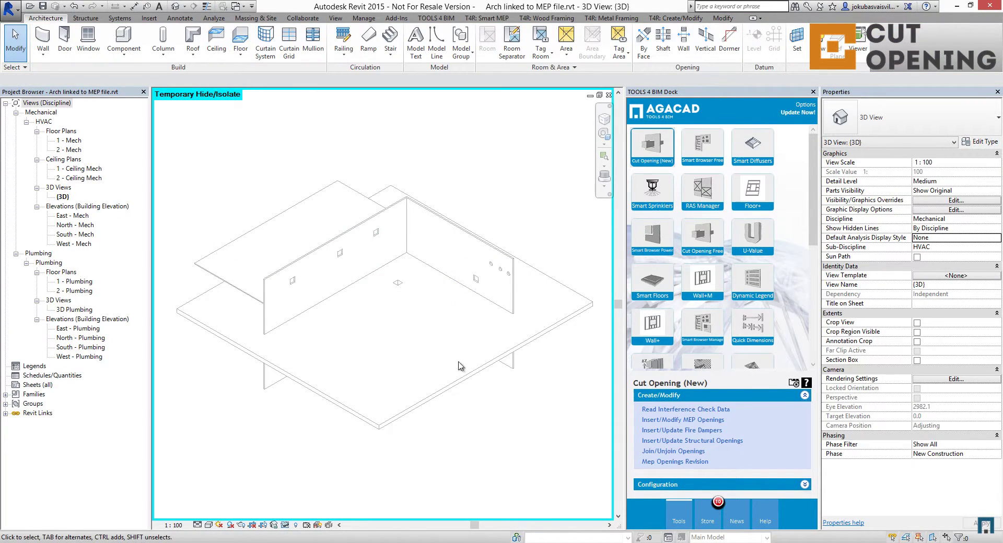
pyautogui.scroll(4, 397, 251)
pyautogui.moveTo(301, 244); pyautogui.dragTo(280, 244, button='middle')
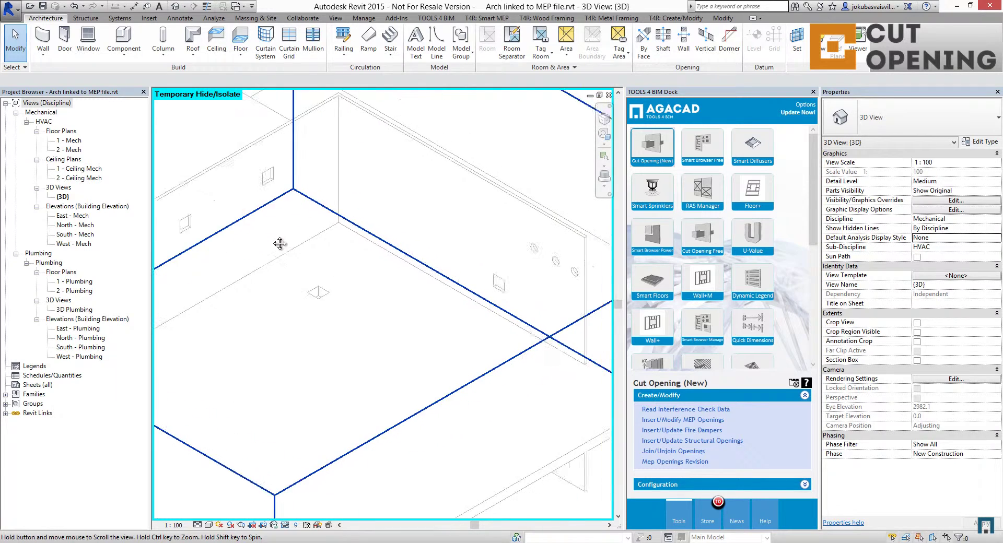
pyautogui.scroll(-6, 390, 336)
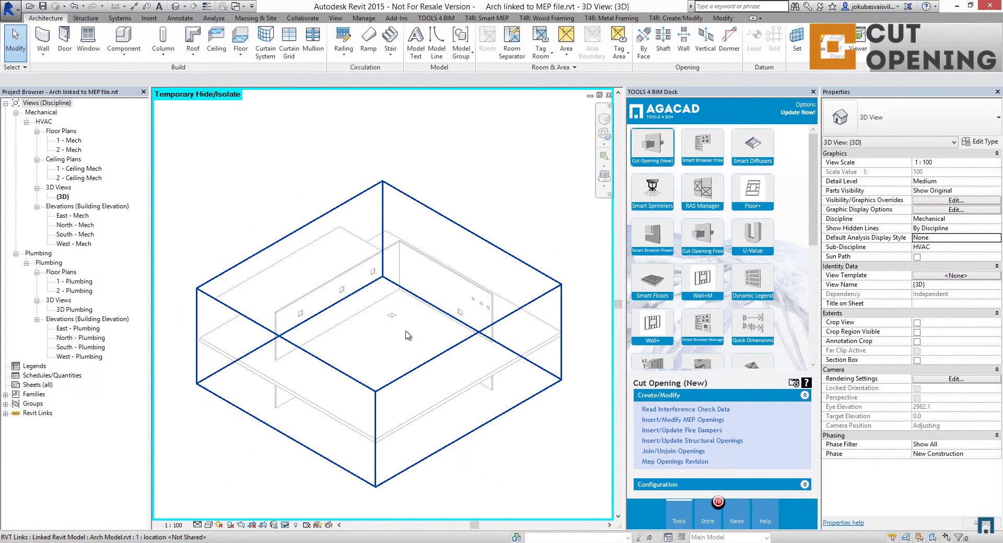